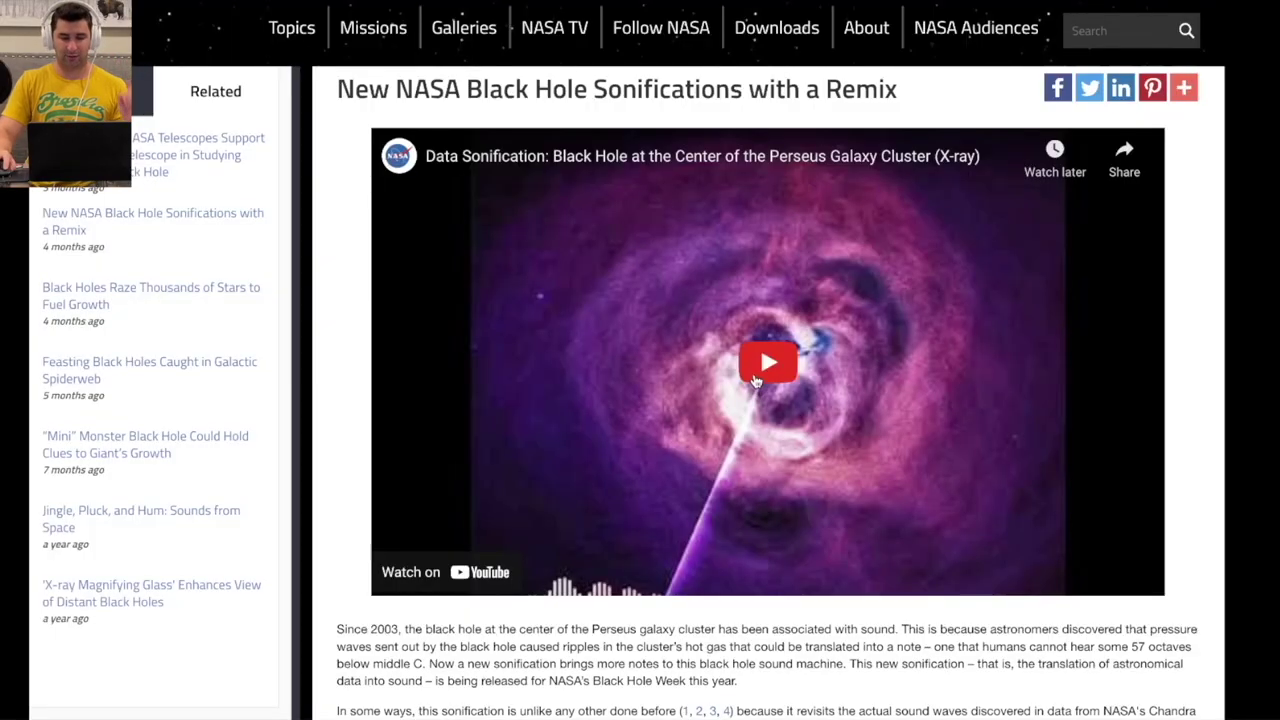
# - Play the Perseus galaxy cluster sonification video and look further down the NASA article
pyautogui.click(757, 375)
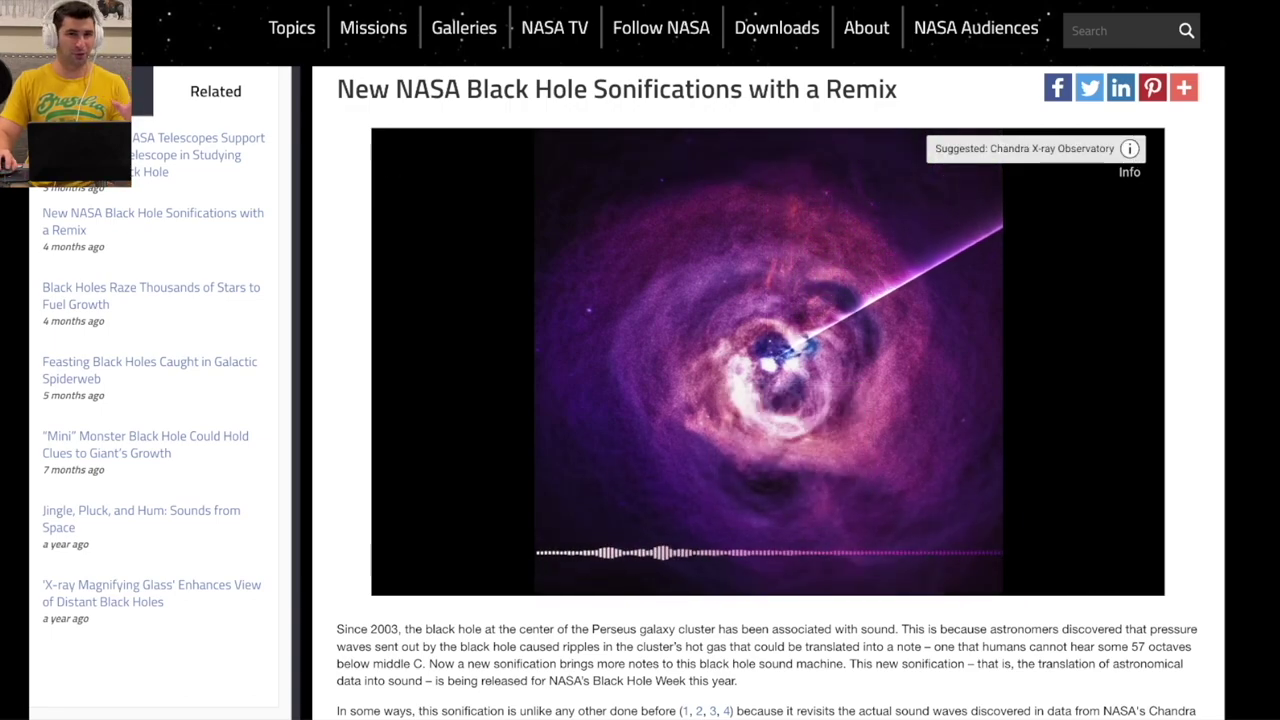
pyautogui.click(1088, 445)
pyautogui.scroll(-3, 1088, 445)
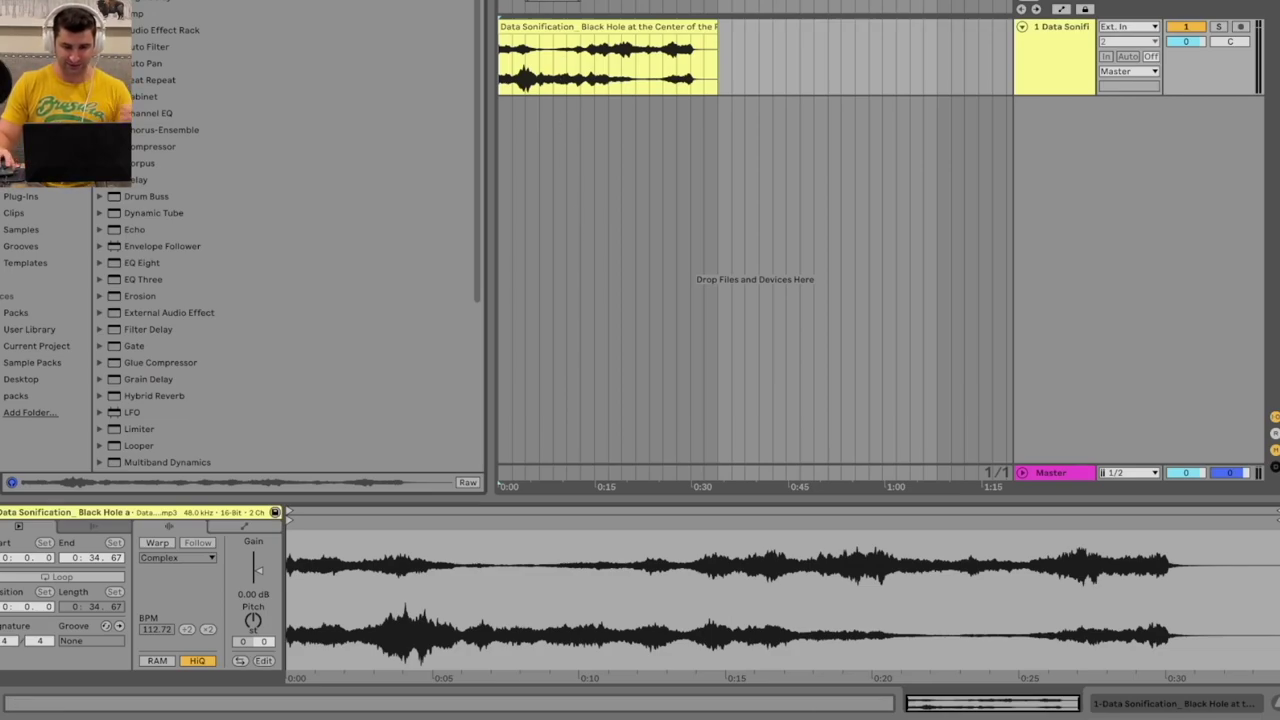
# - In Ableton Live, audition the start of the black hole sonification clip and turn on warping in Complex Pro mode
pyautogui.press('space')
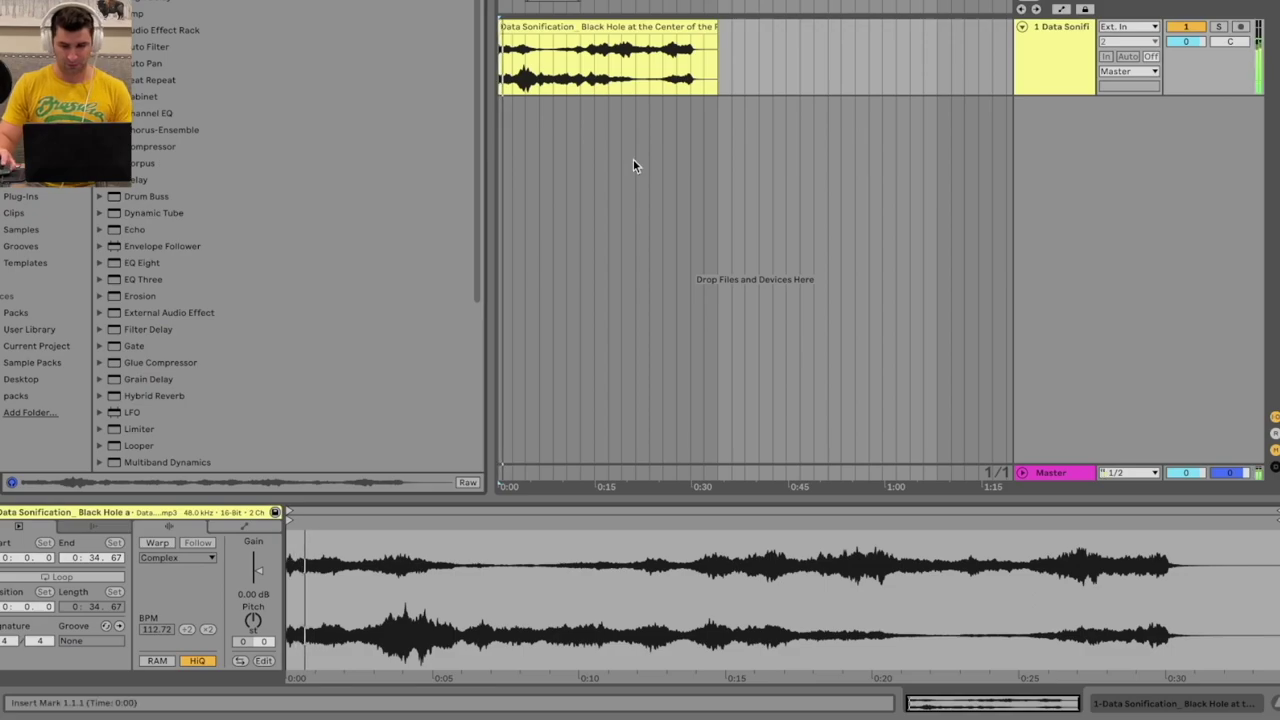
pyautogui.press('space')
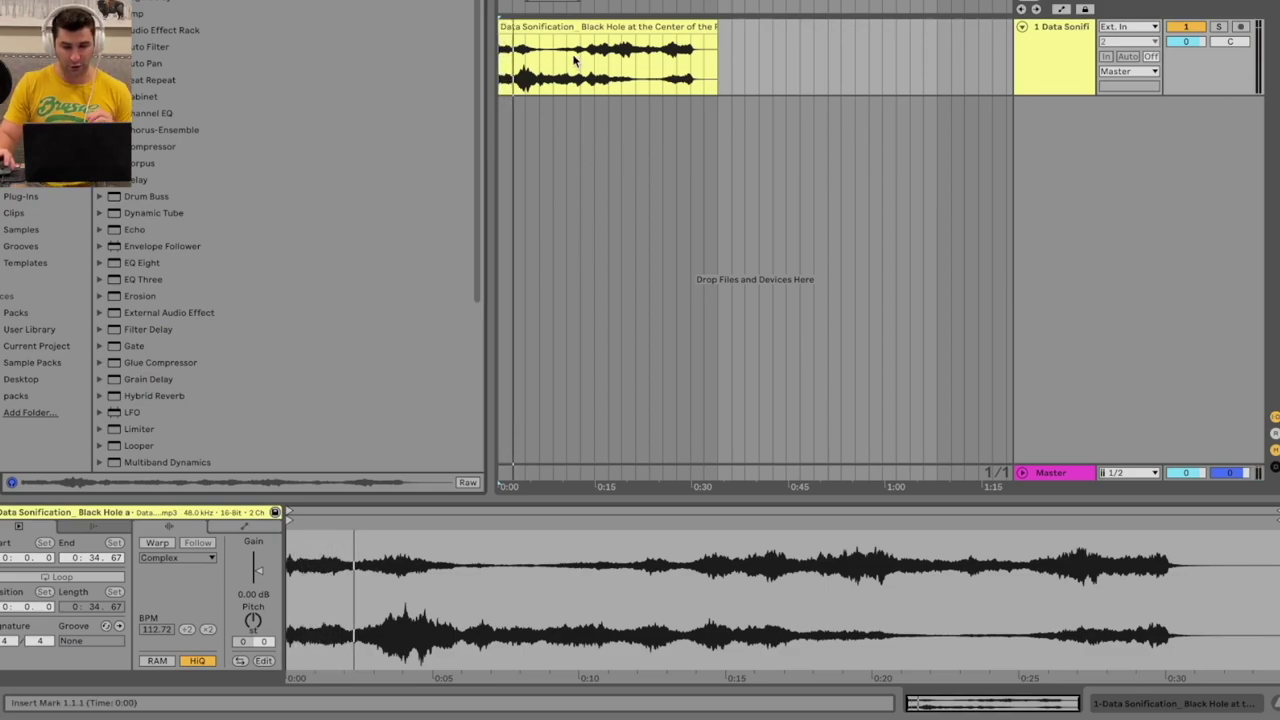
pyautogui.click(586, 27)
pyautogui.click(157, 542)
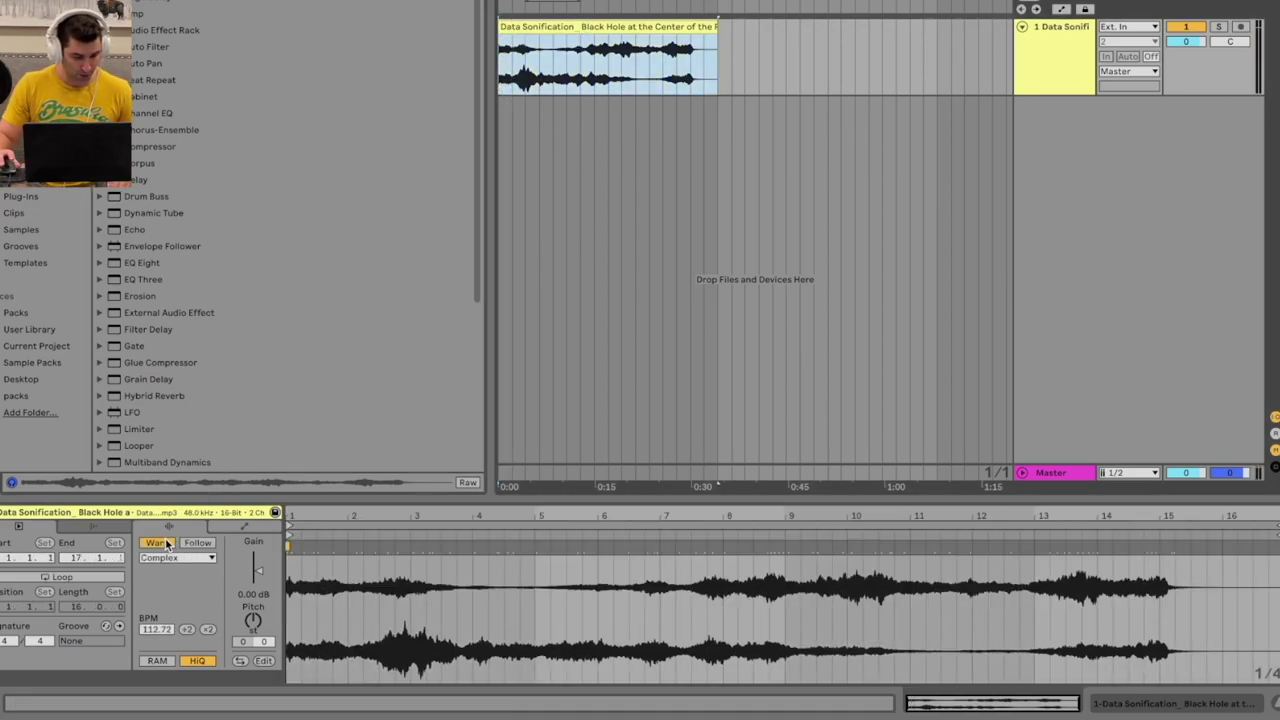
pyautogui.click(188, 560)
pyautogui.click(186, 646)
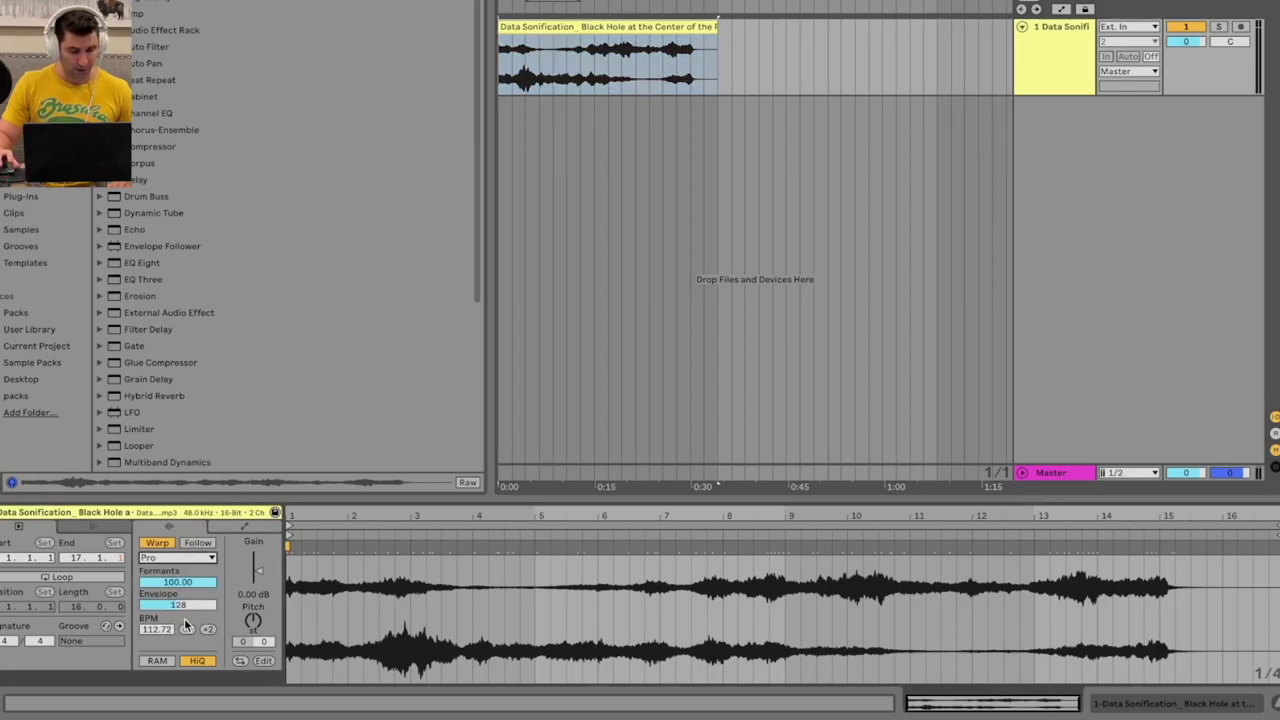
pyautogui.click(194, 582)
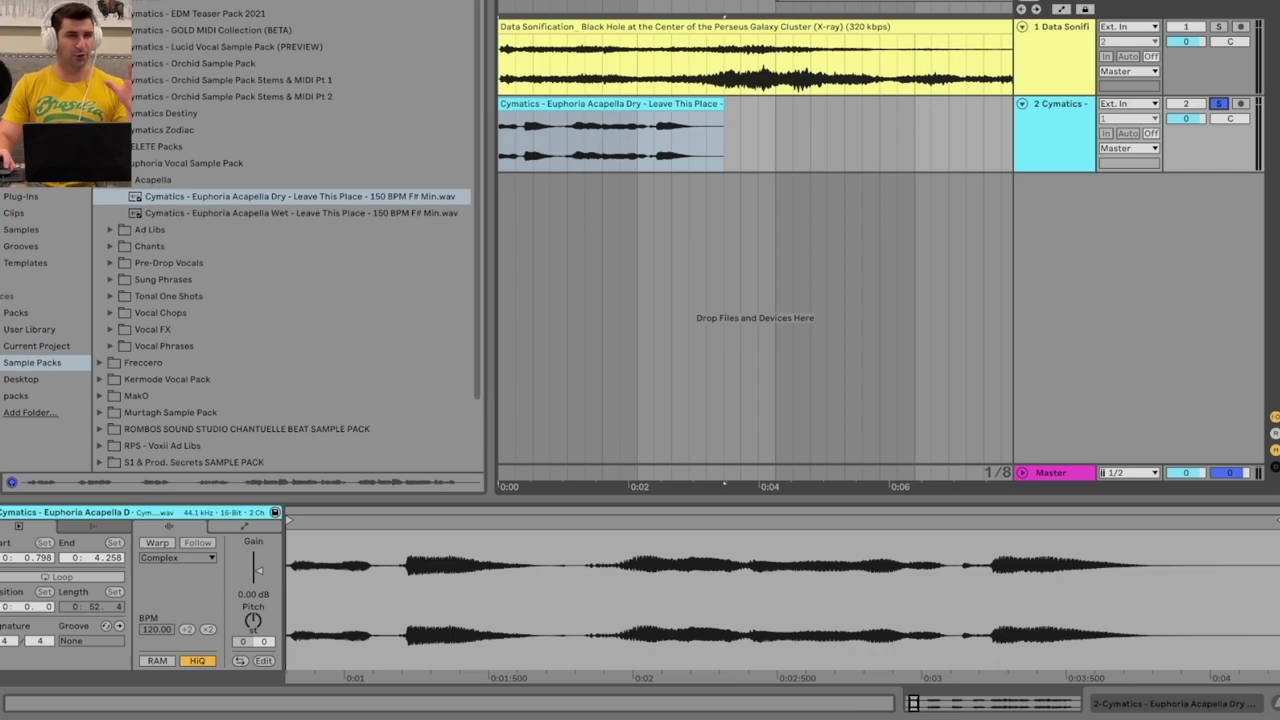
# - Audition the dry Euphoria acapella clip and turn on its warping in Complex Pro mode
pyautogui.click(632, 100)
pyautogui.press('space')
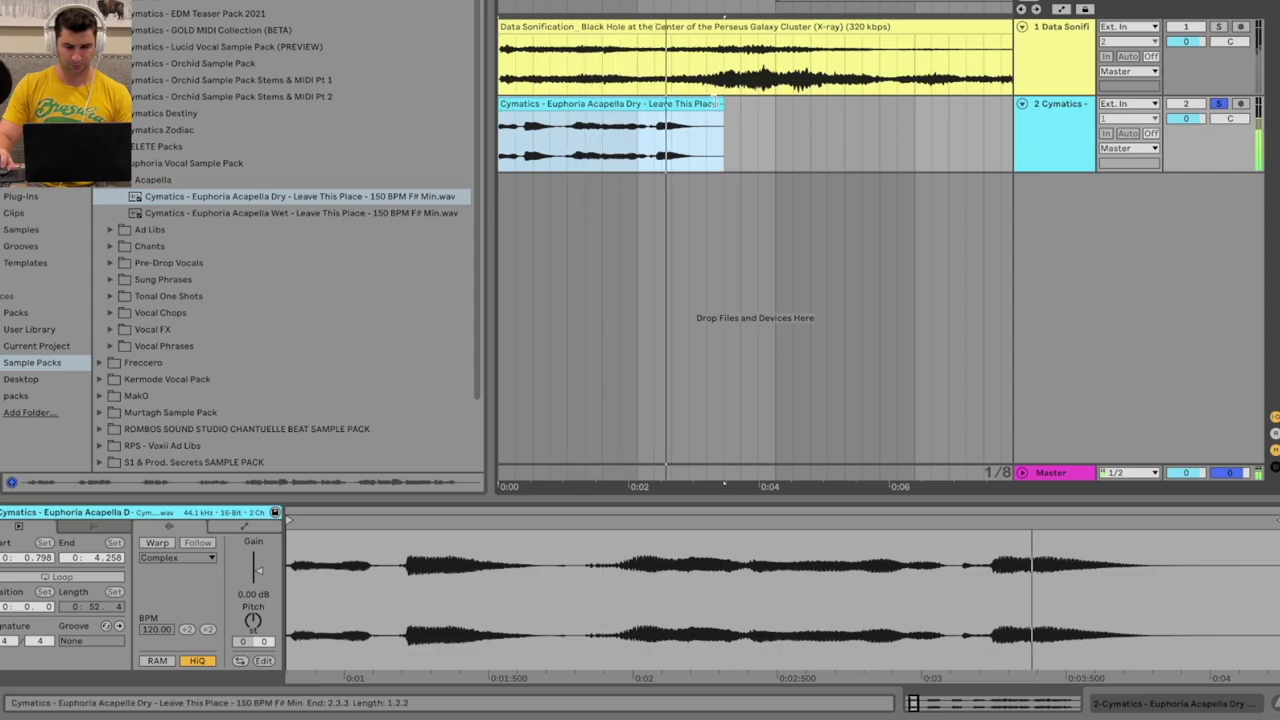
pyautogui.click(164, 545)
pyautogui.click(182, 560)
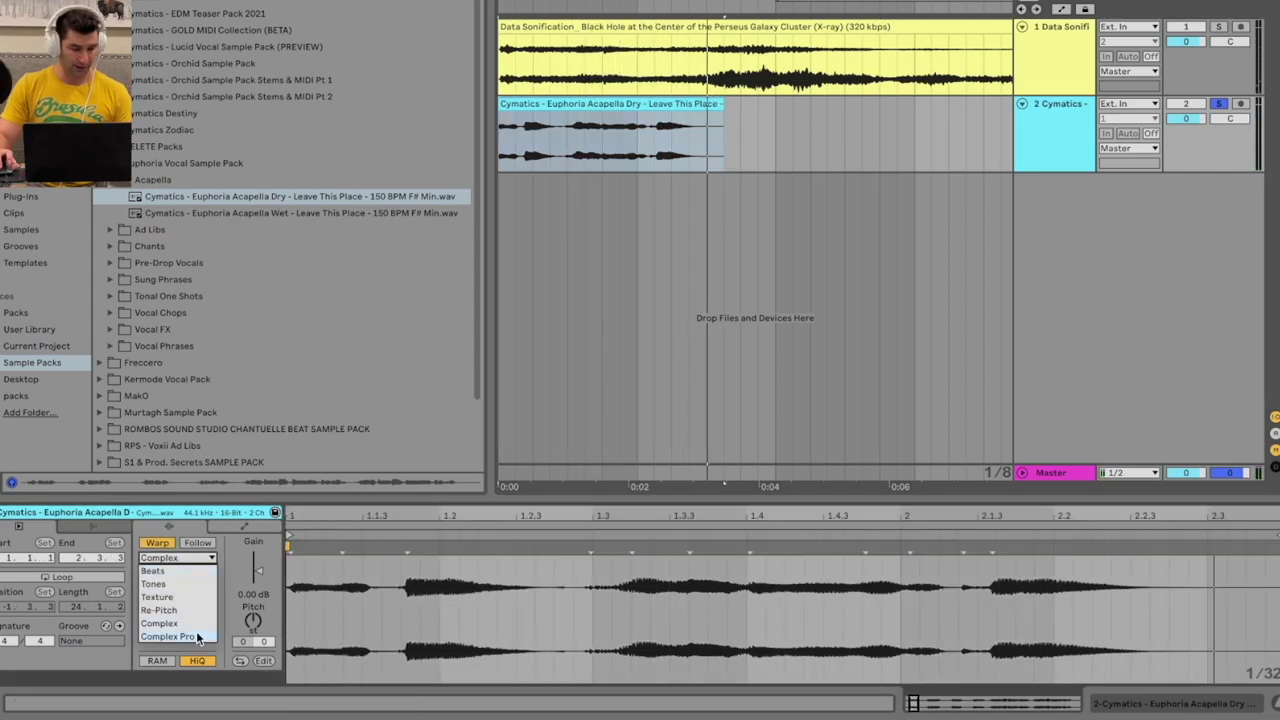
pyautogui.click(198, 640)
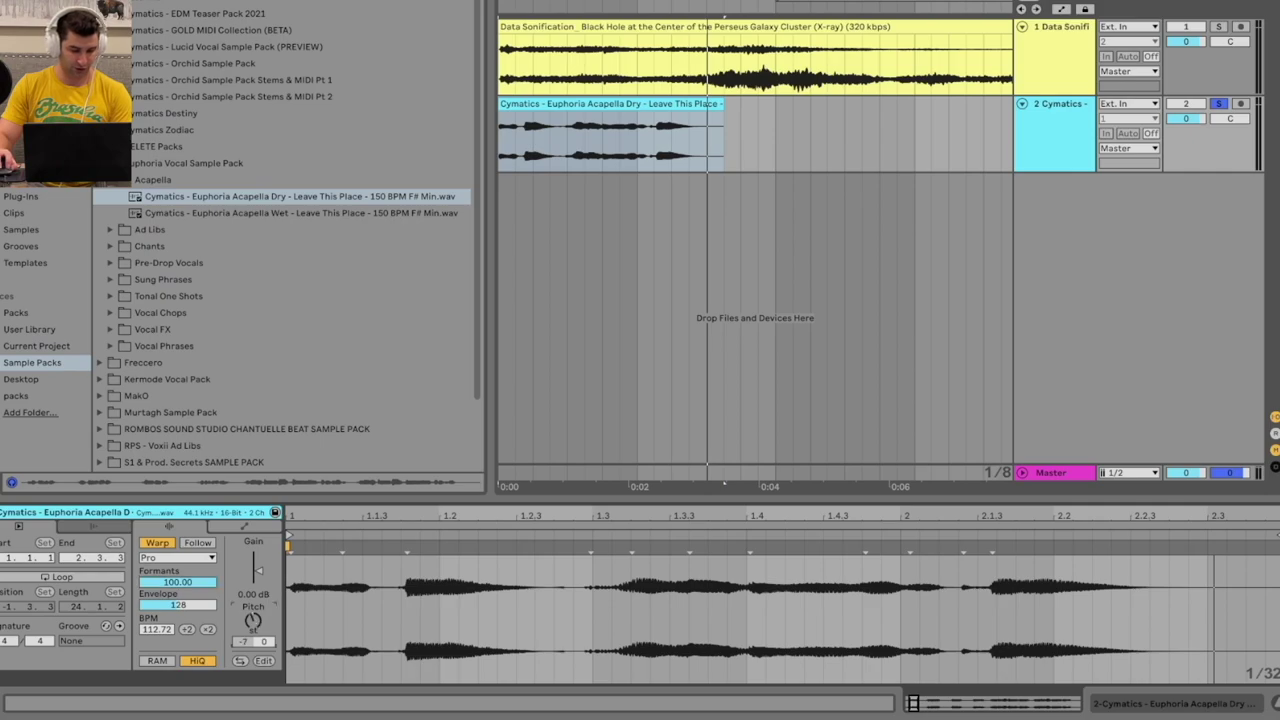
# - Transpose the acapella clip to -12 semitones, set its formants to 0.00, and listen to it after each change
pyautogui.moveTo(253, 620); pyautogui.dragTo(253, 640)
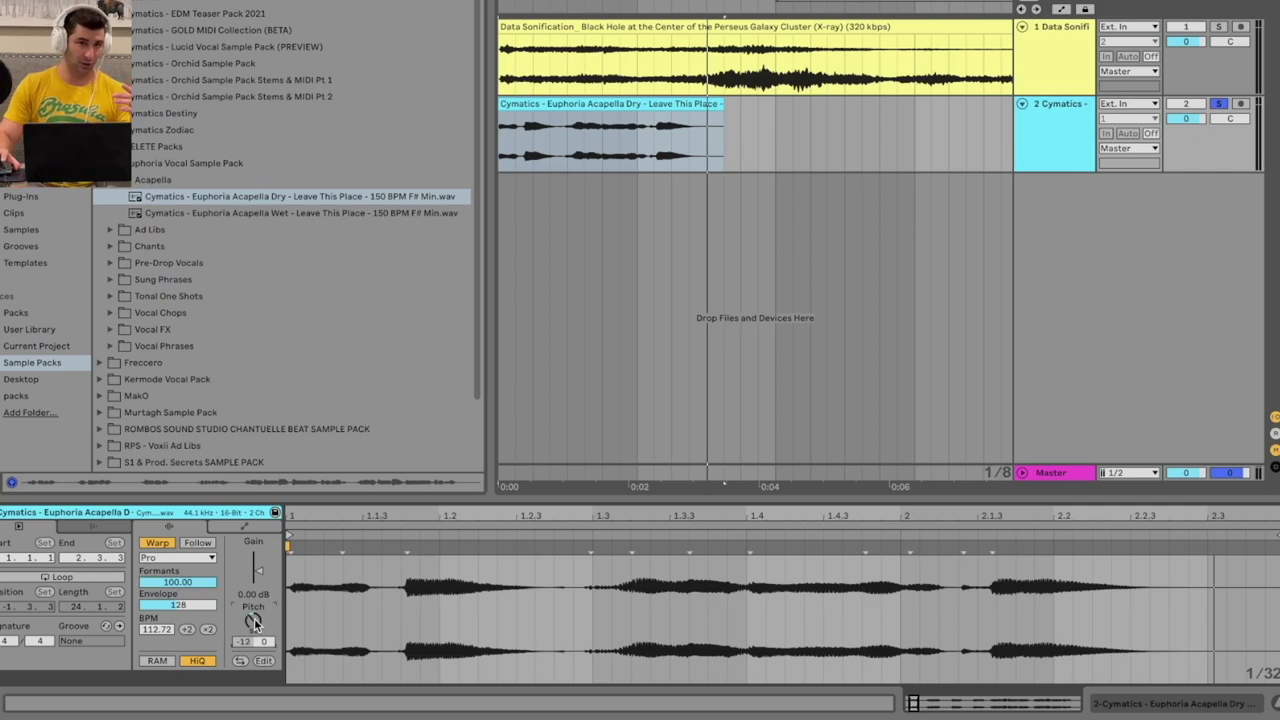
pyautogui.click(500, 140)
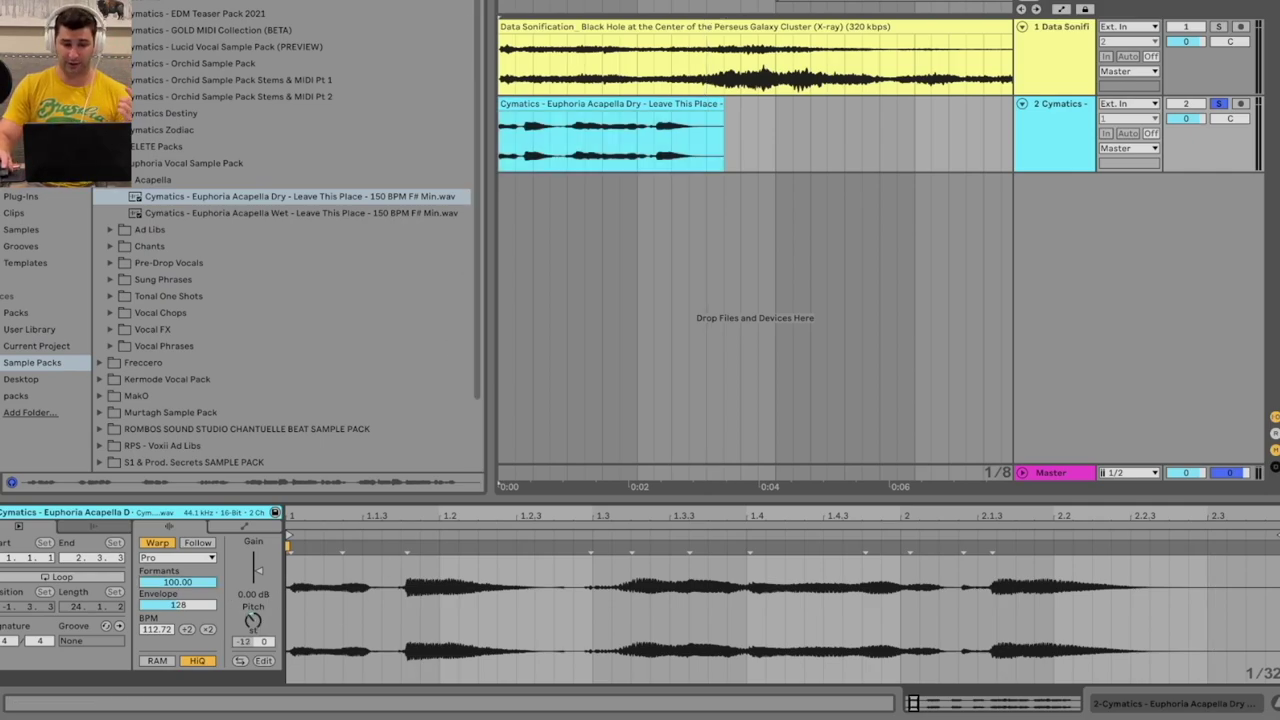
pyautogui.press('space')
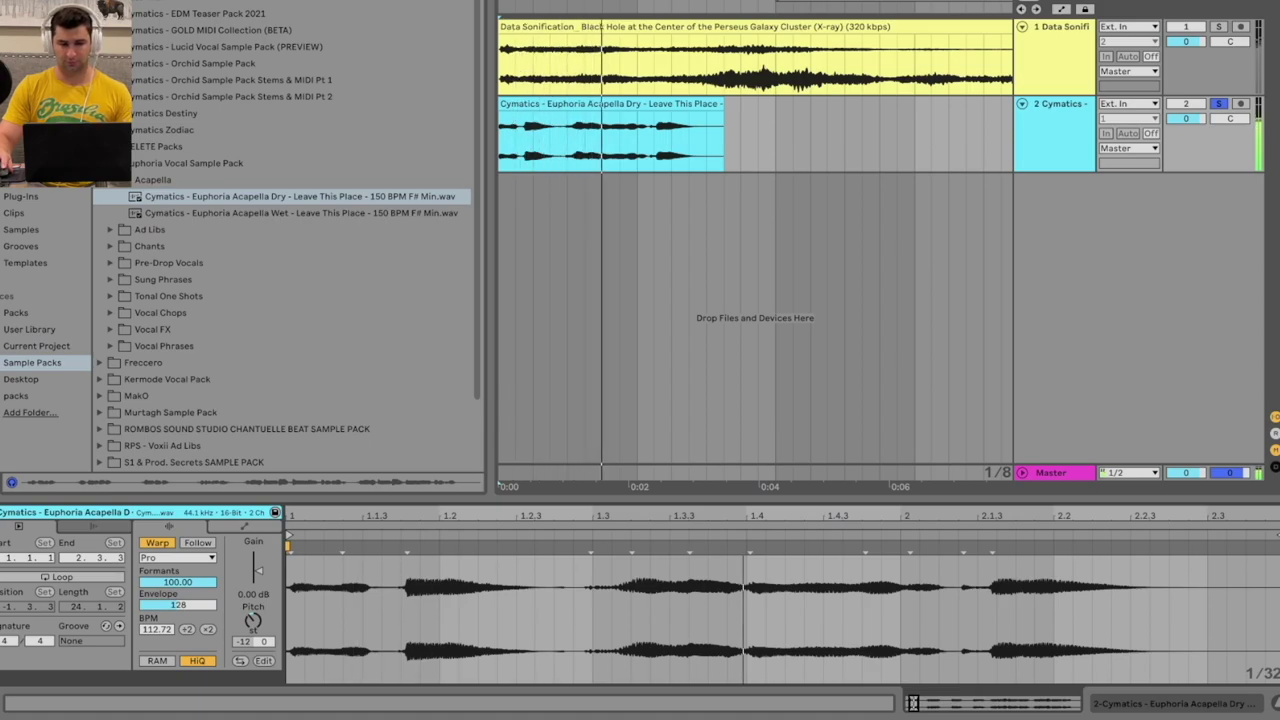
pyautogui.press('space')
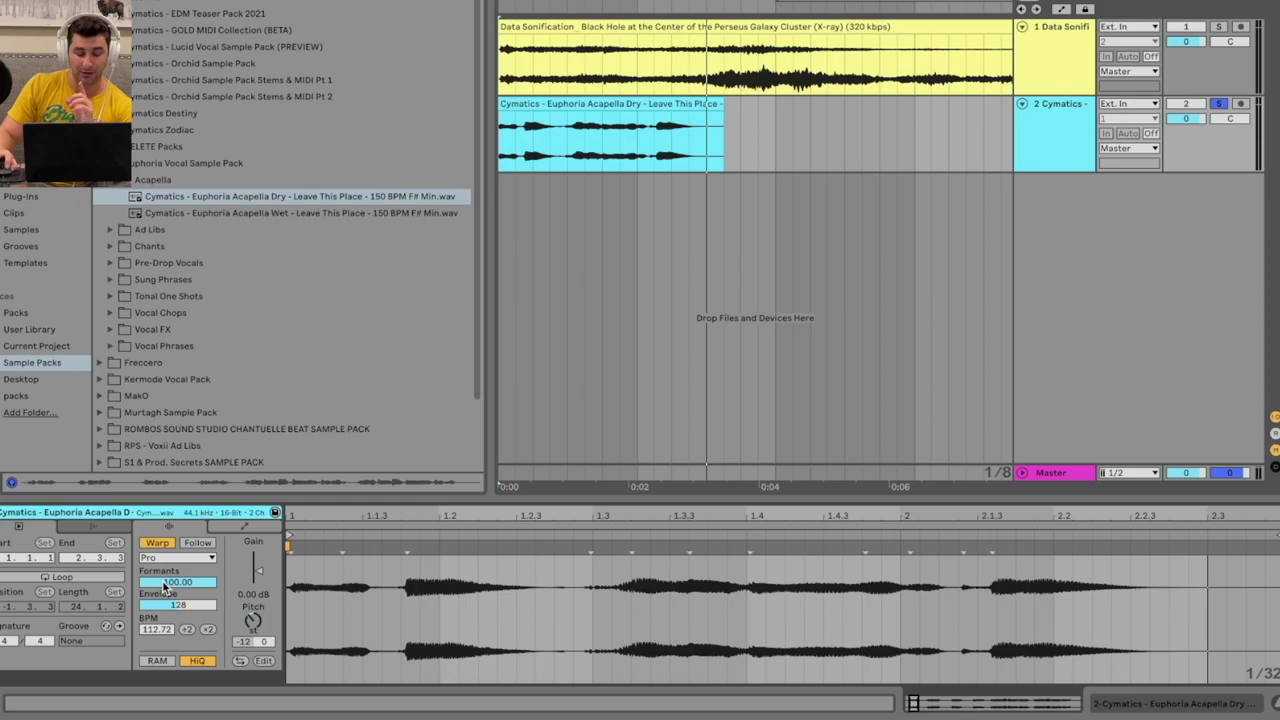
pyautogui.moveTo(165, 587); pyautogui.dragTo(165, 690)
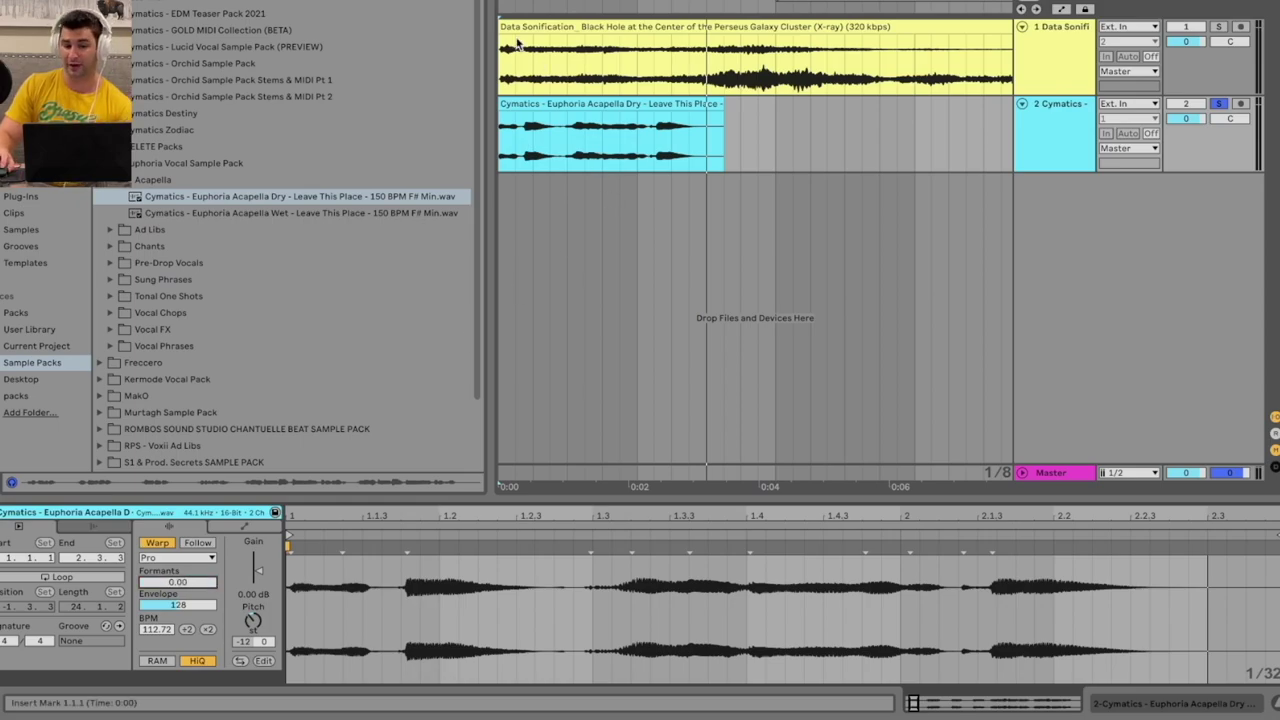
pyautogui.press('space')
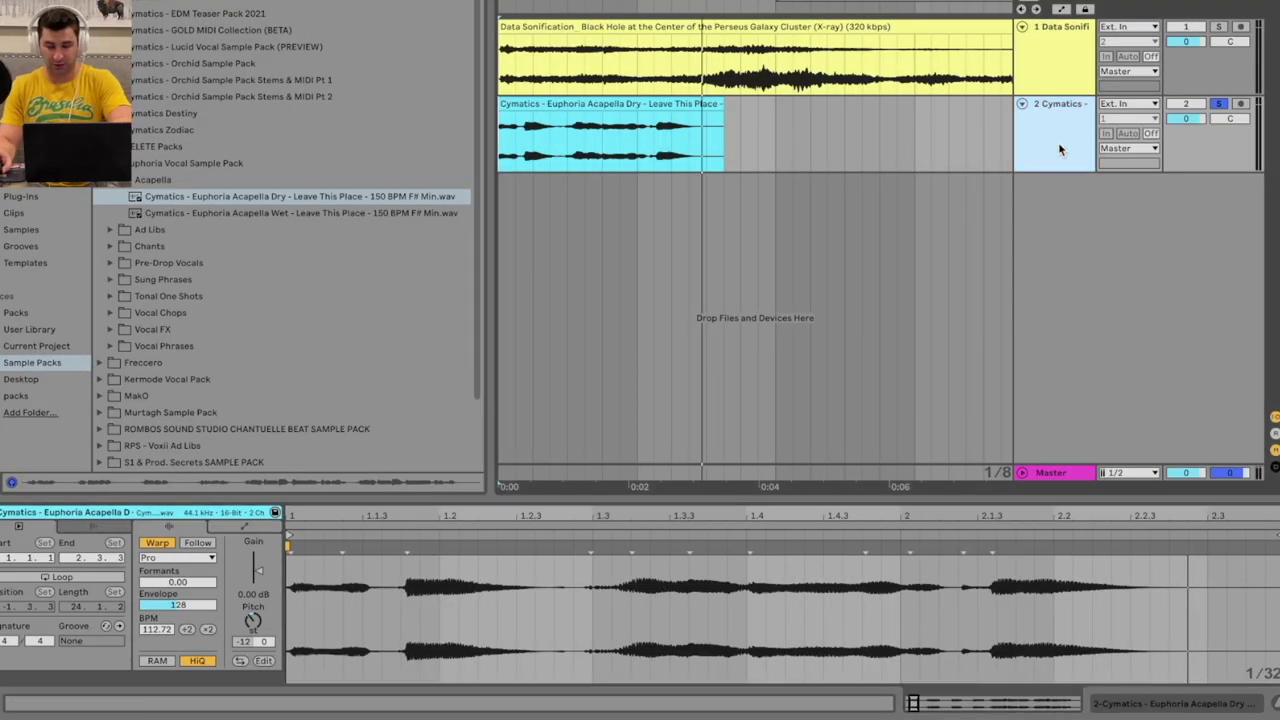
# - Delete the acapella track and paste a copy of the black hole clip at bar 18, after the original
pyautogui.press('Delete')
pyautogui.scroll(-5, 601, 30)
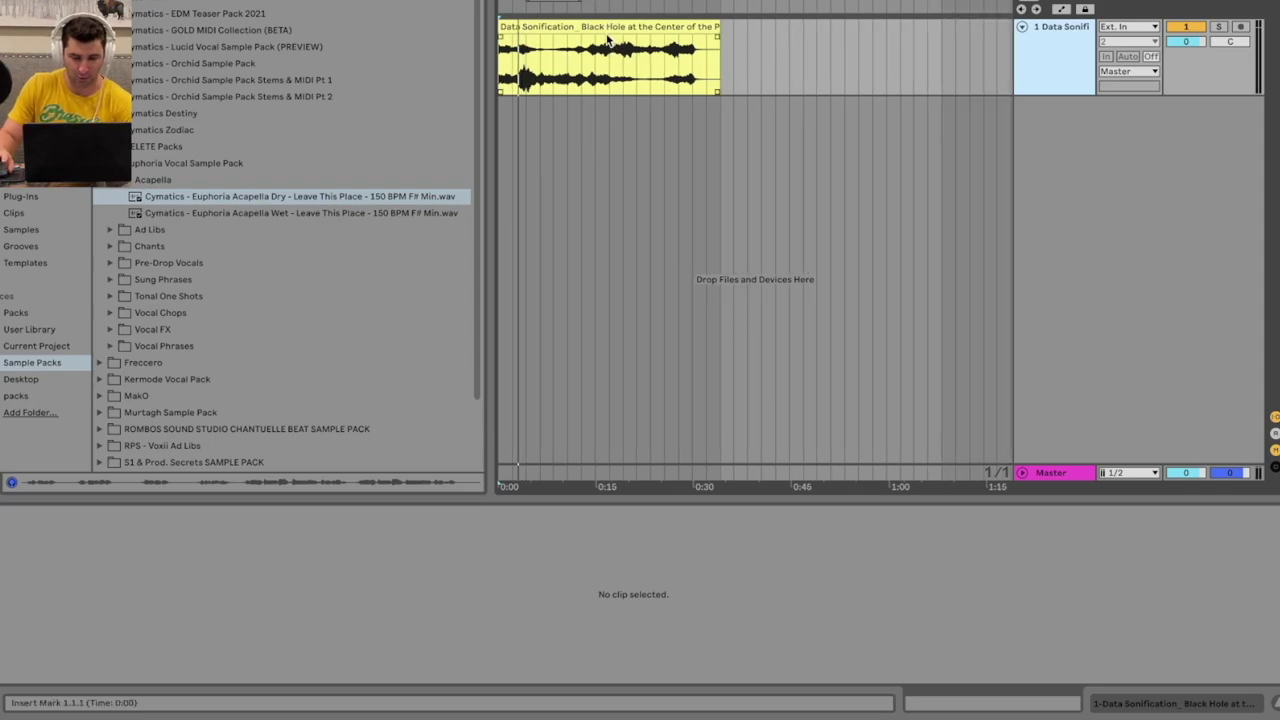
pyautogui.click(601, 22)
pyautogui.hotkey('ctrl', 'c')
pyautogui.click(733, 41)
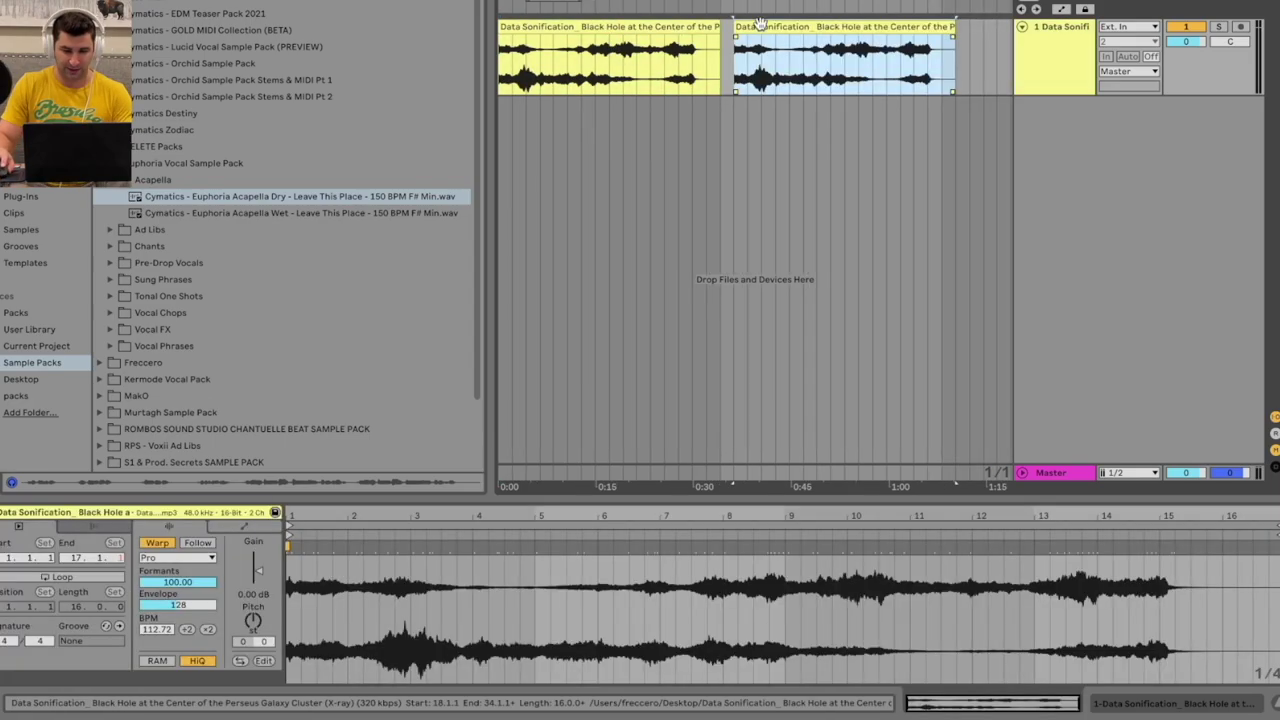
pyautogui.hotkey('ctrl', 'v')
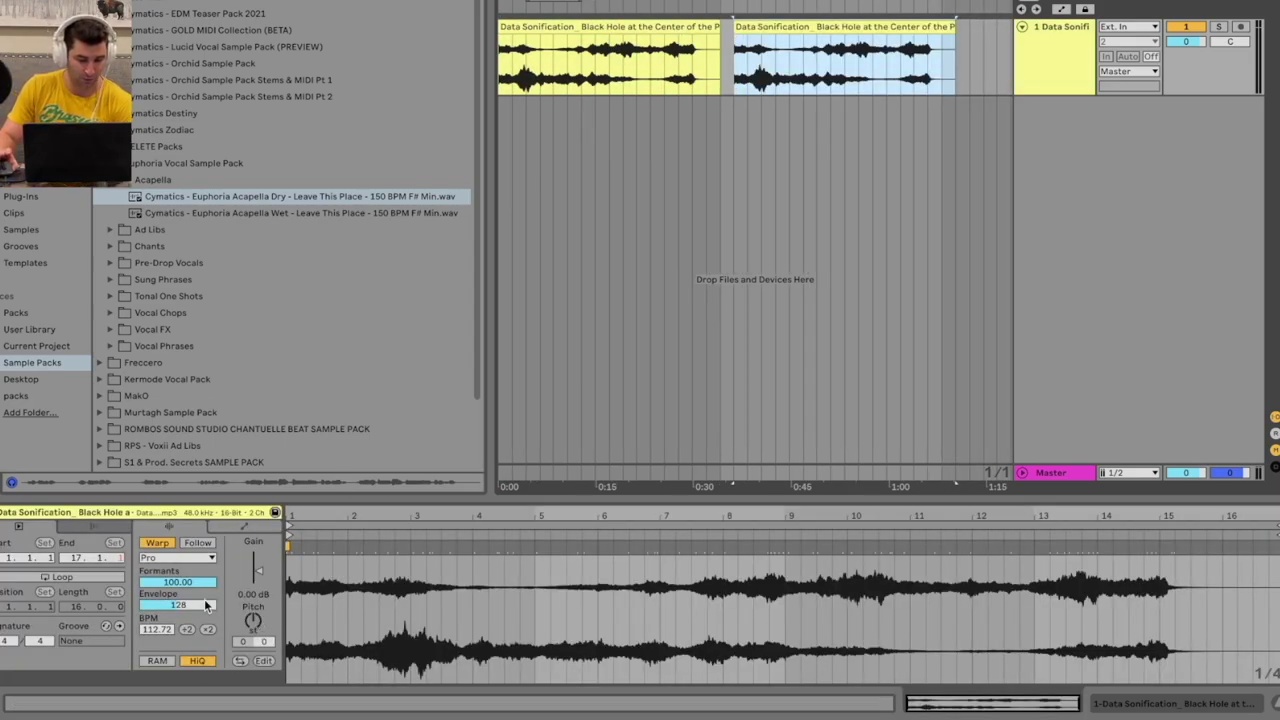
# - Transpose the copied black hole clip to -48 semitones and play it from its start
pyautogui.moveTo(251, 621); pyautogui.dragTo(251, 685)
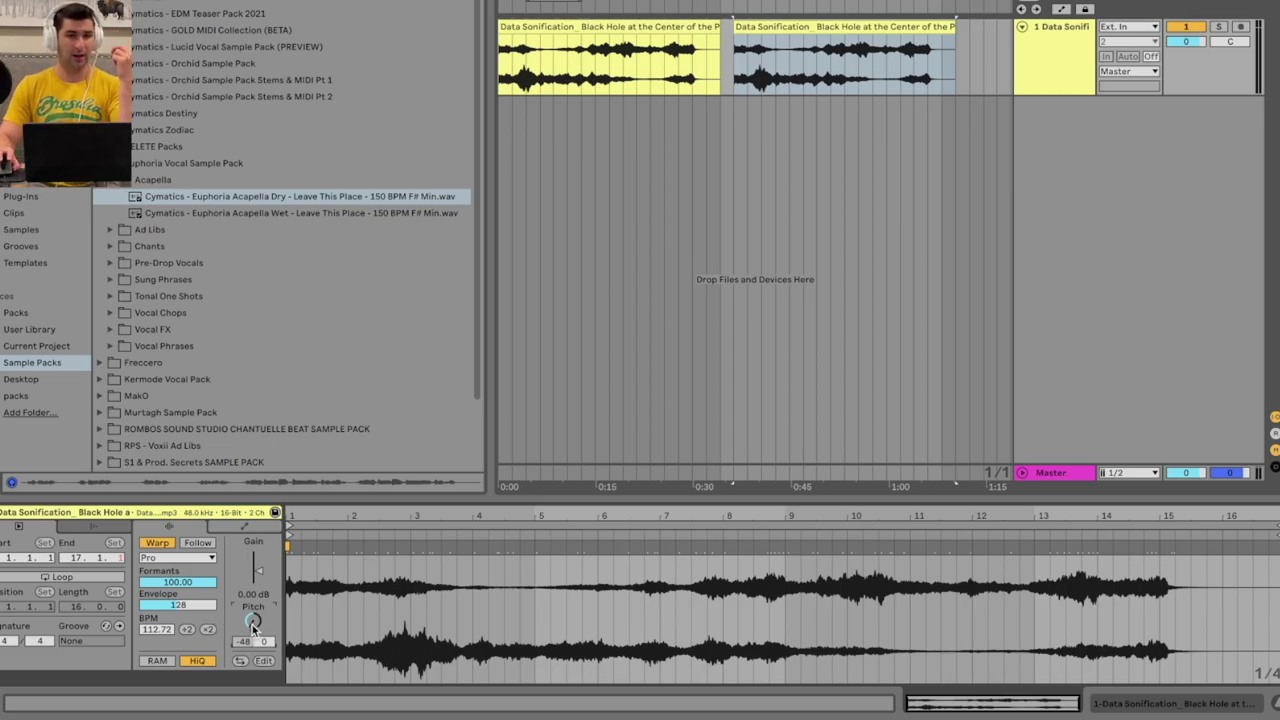
pyautogui.click(730, 84)
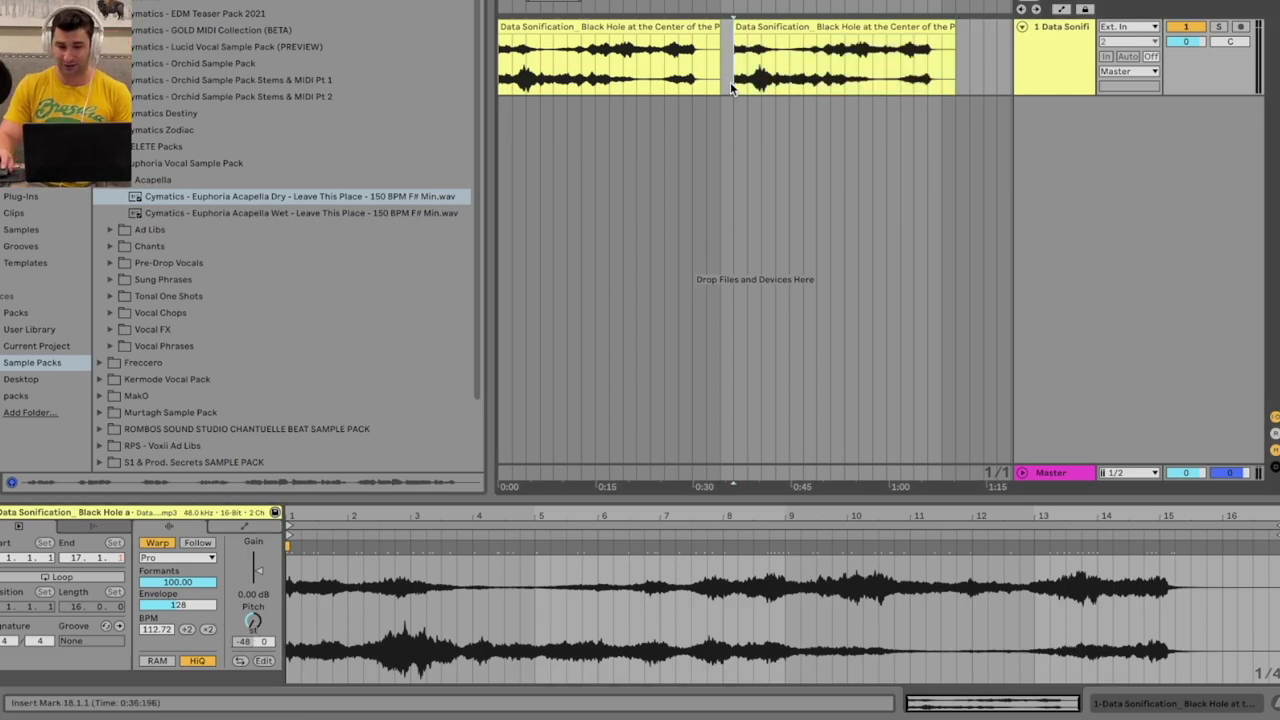
pyautogui.press('space')
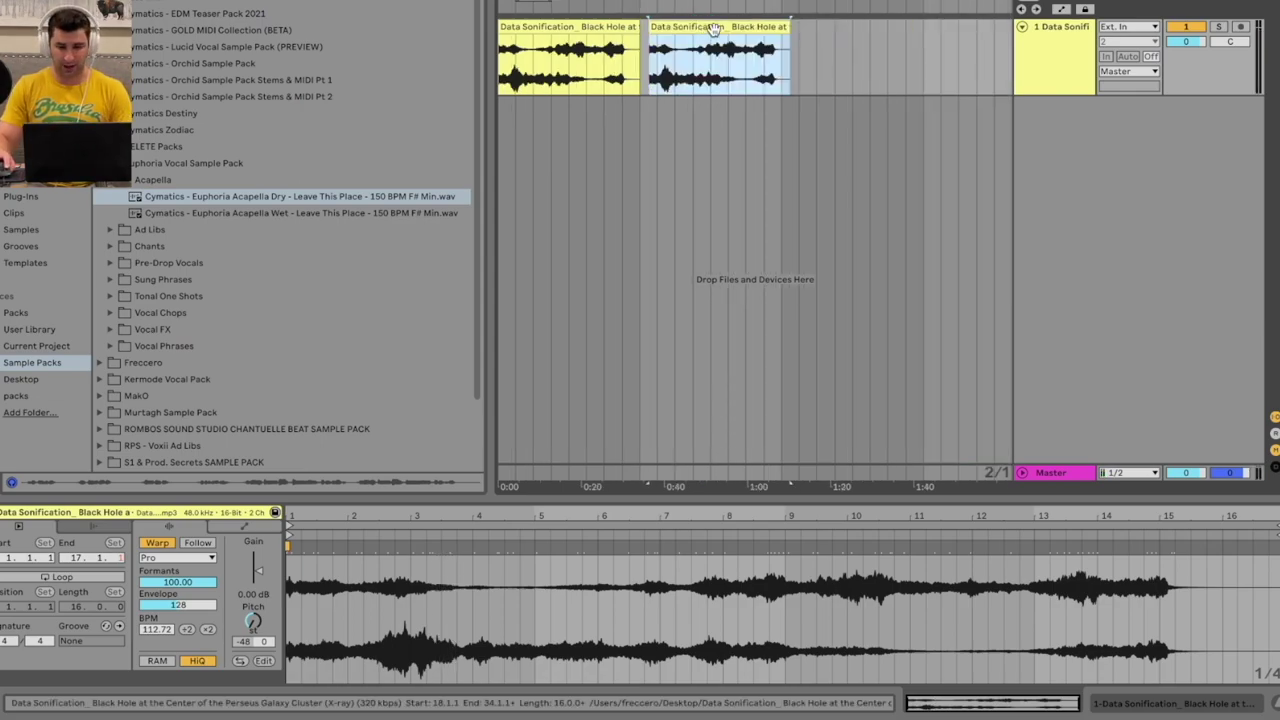
# - Paste a third black hole clip at bar 35 and consolidate it into a new audio file
pyautogui.click(802, 35)
pyautogui.hotkey('ctrl', 'v')
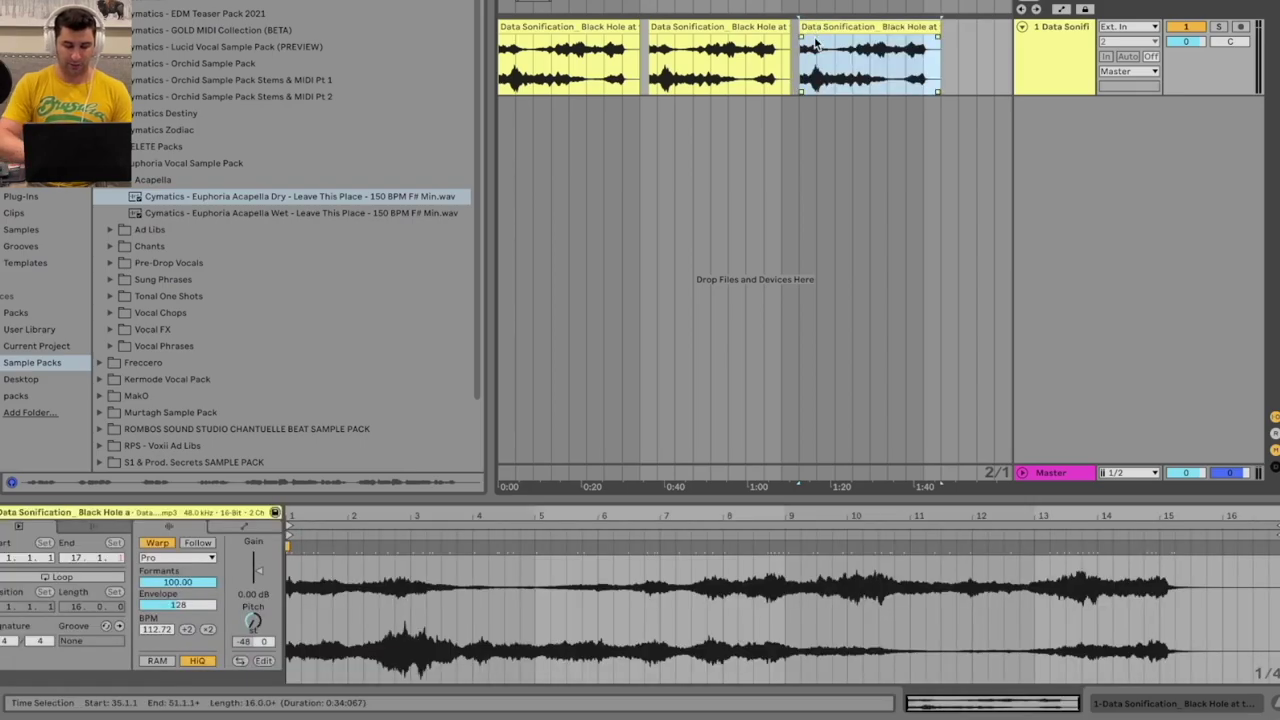
pyautogui.hotkey('ctrl', 'j')
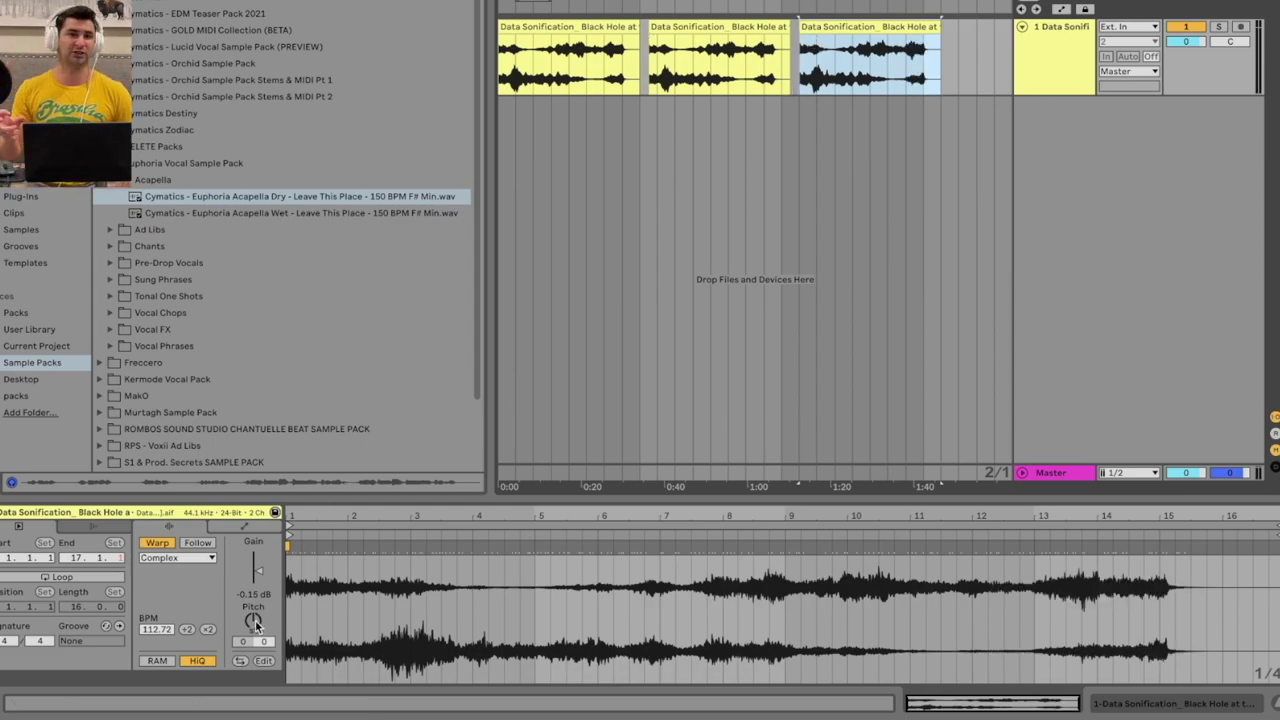
# - Switch the consolidated clip's warp mode to Complex Pro and transpose it another -48 semitones
pyautogui.click(198, 561)
pyautogui.click(185, 636)
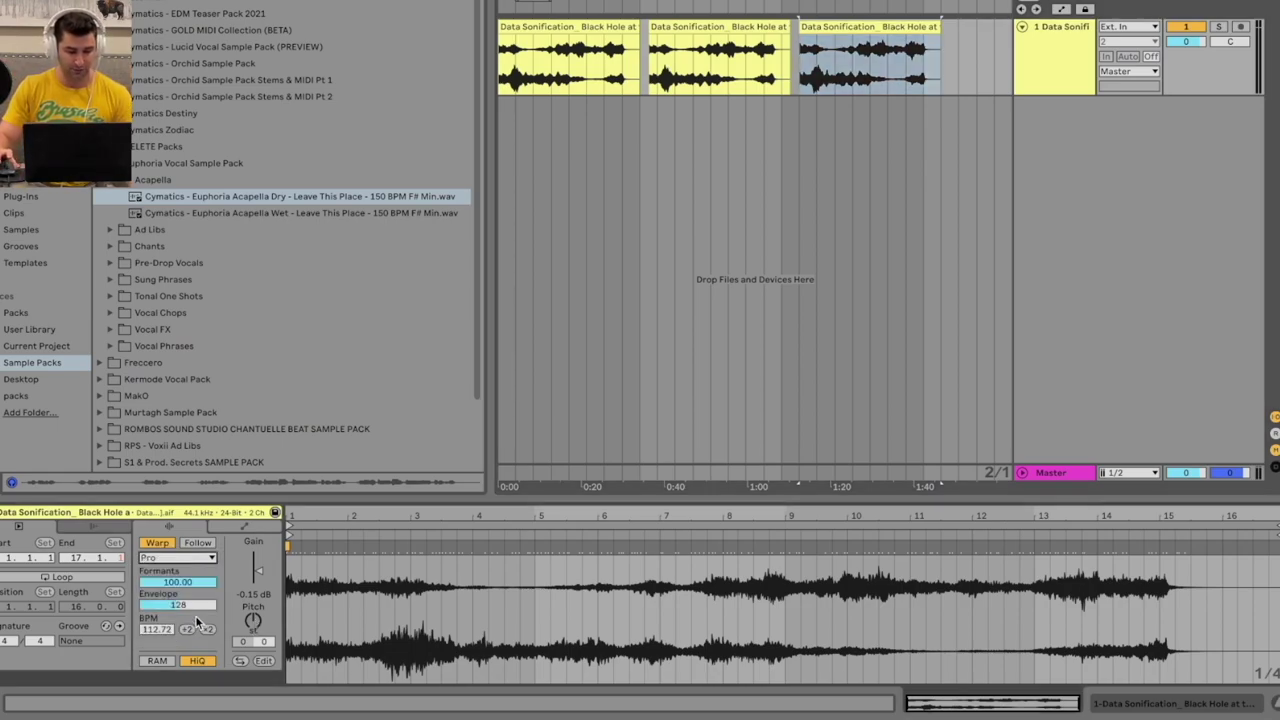
pyautogui.click(199, 586)
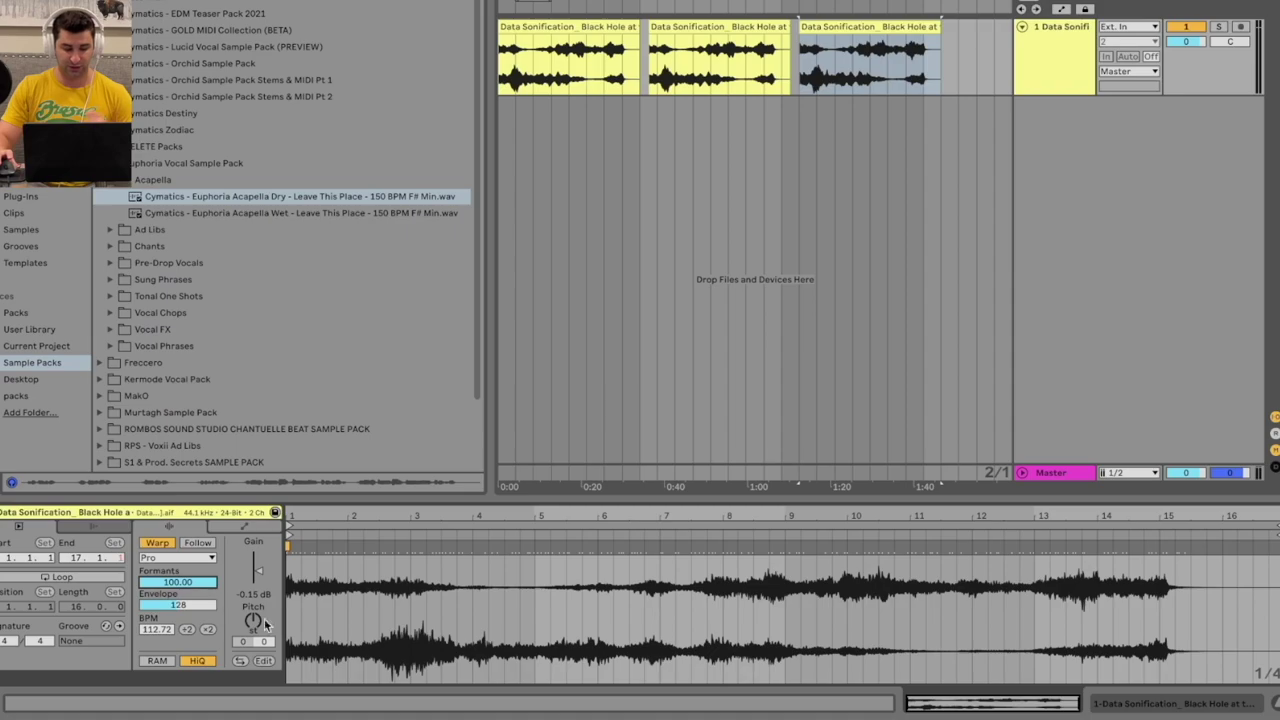
pyautogui.moveTo(253, 622); pyautogui.dragTo(253, 690)
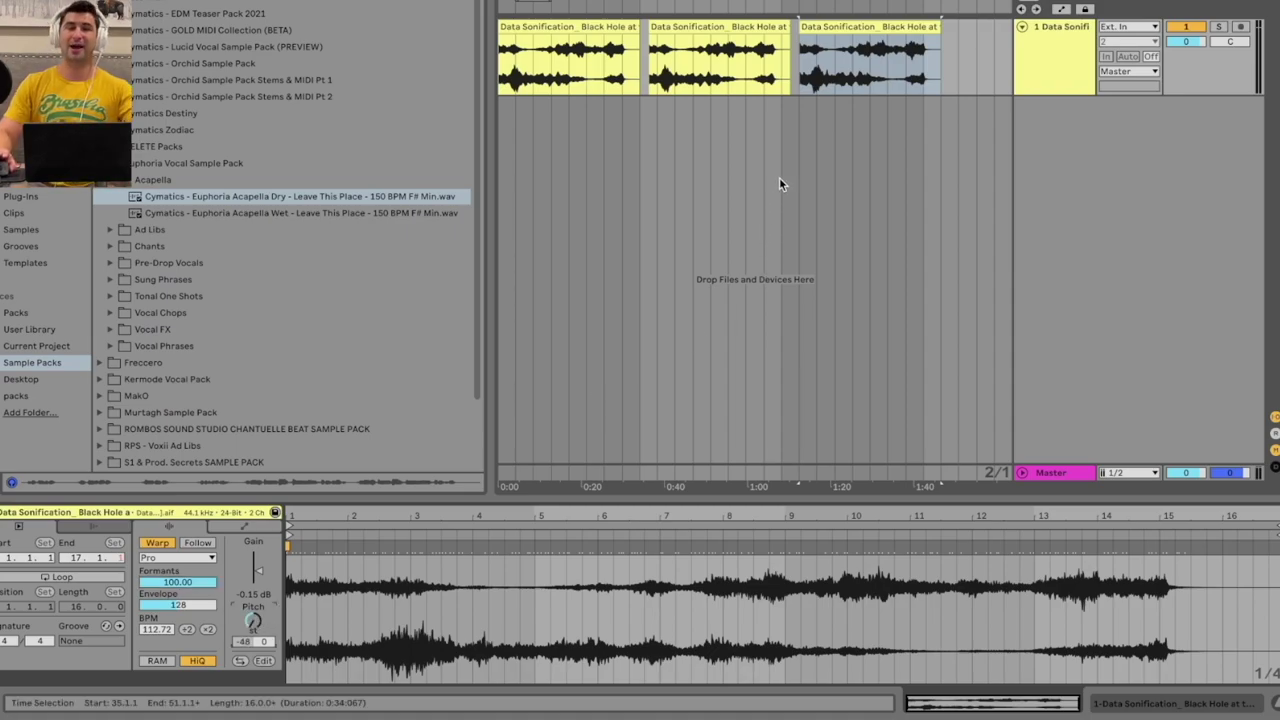
pyautogui.click(864, 8)
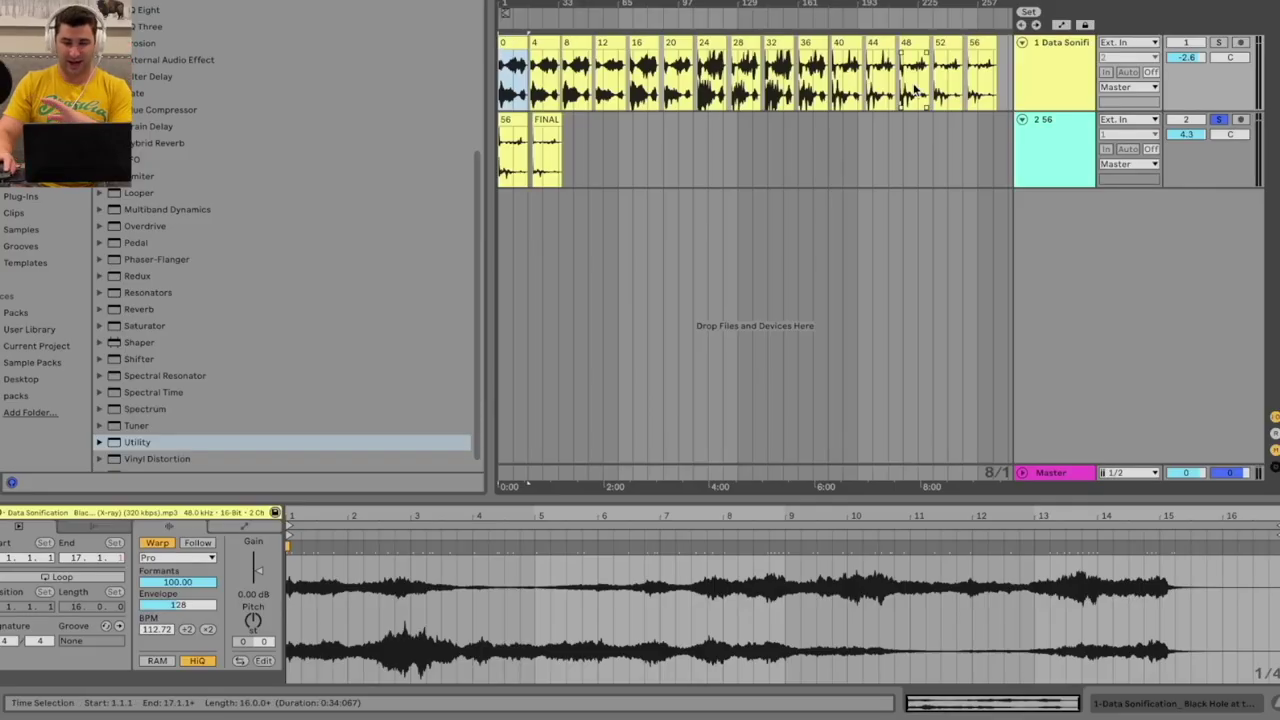
# - Examine the pitch settings of clip 4, the FINAL clip, and the device chain on the FINAL clip's track
pyautogui.click(548, 60)
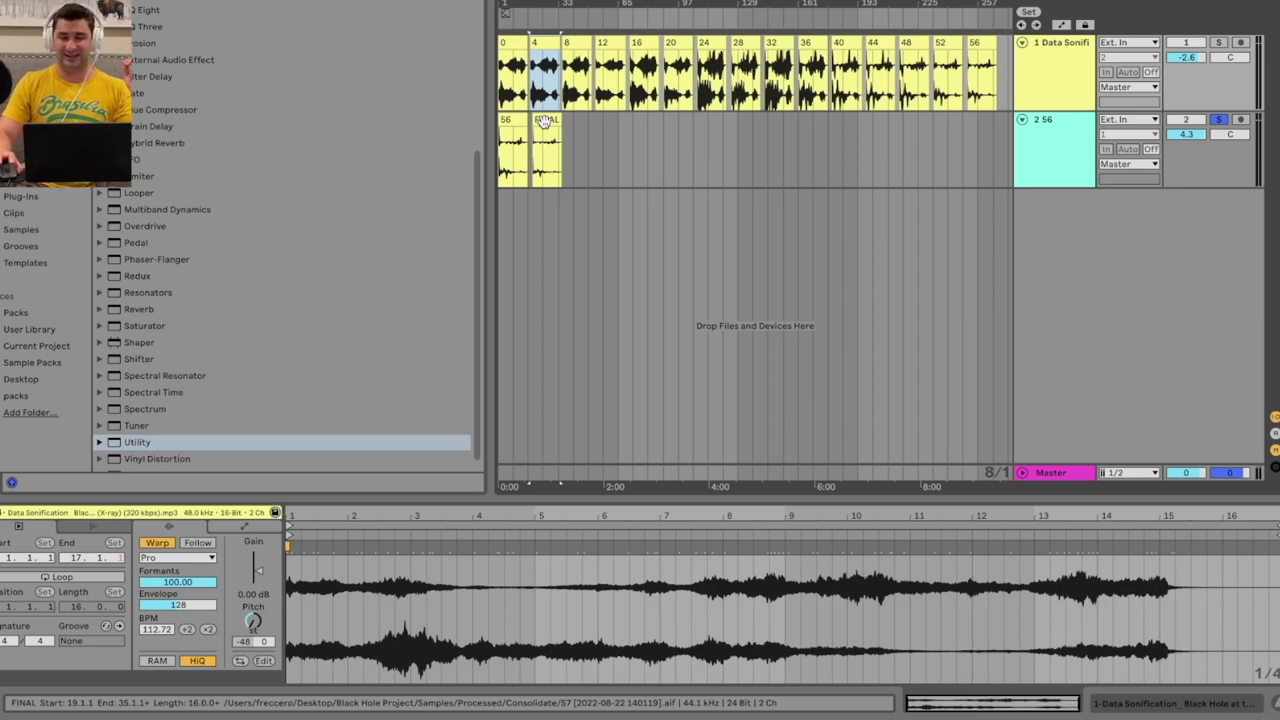
pyautogui.moveTo(533, 6); pyautogui.dragTo(582, 120)
pyautogui.click(586, 150)
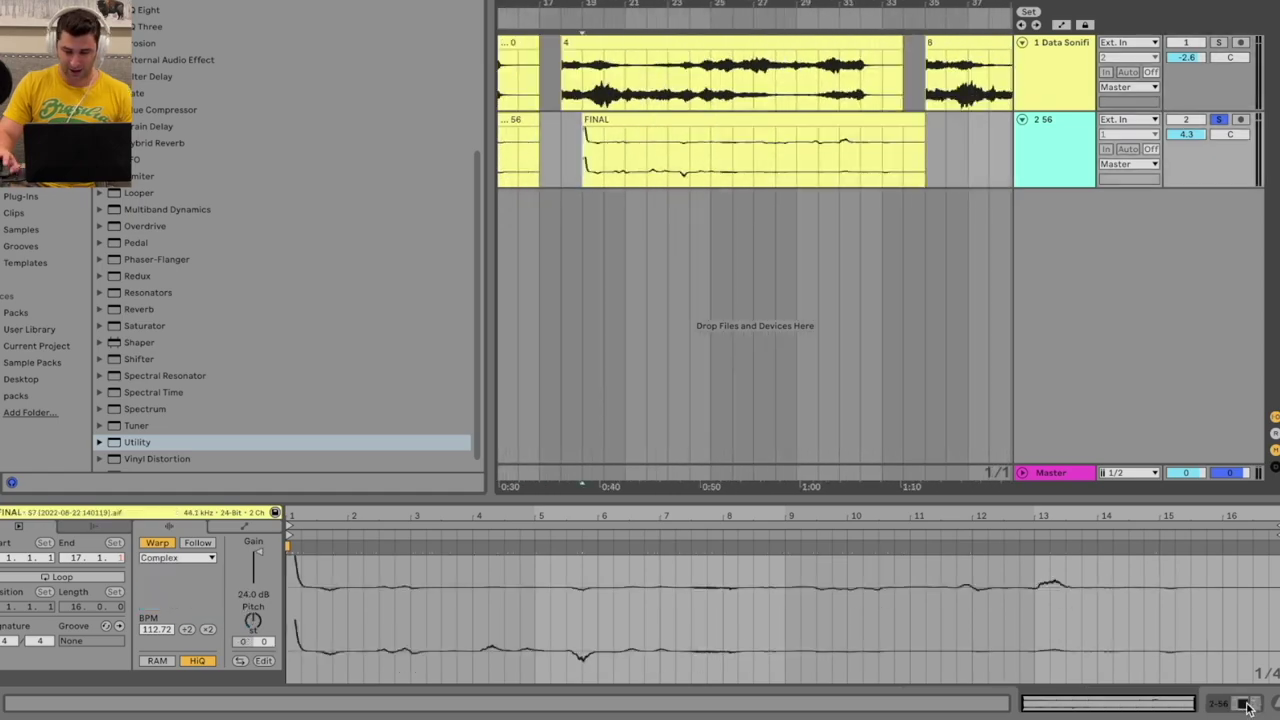
pyautogui.click(1230, 703)
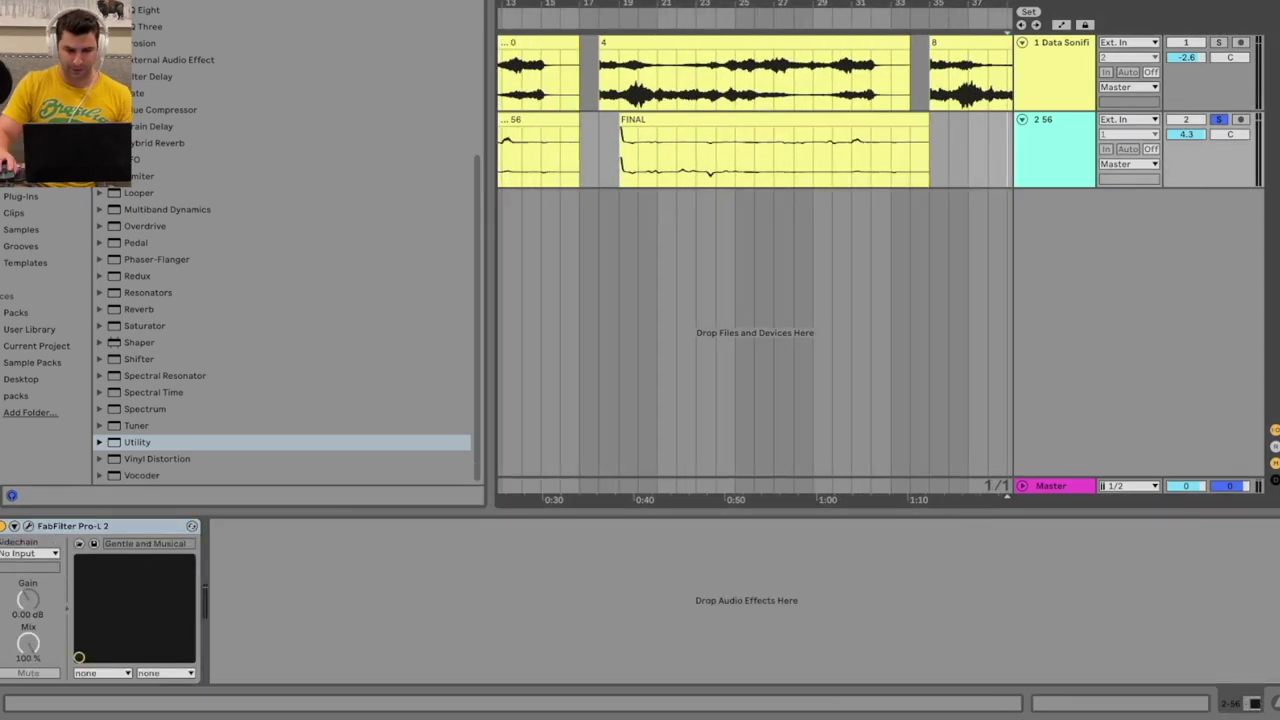
pyautogui.press('Home')
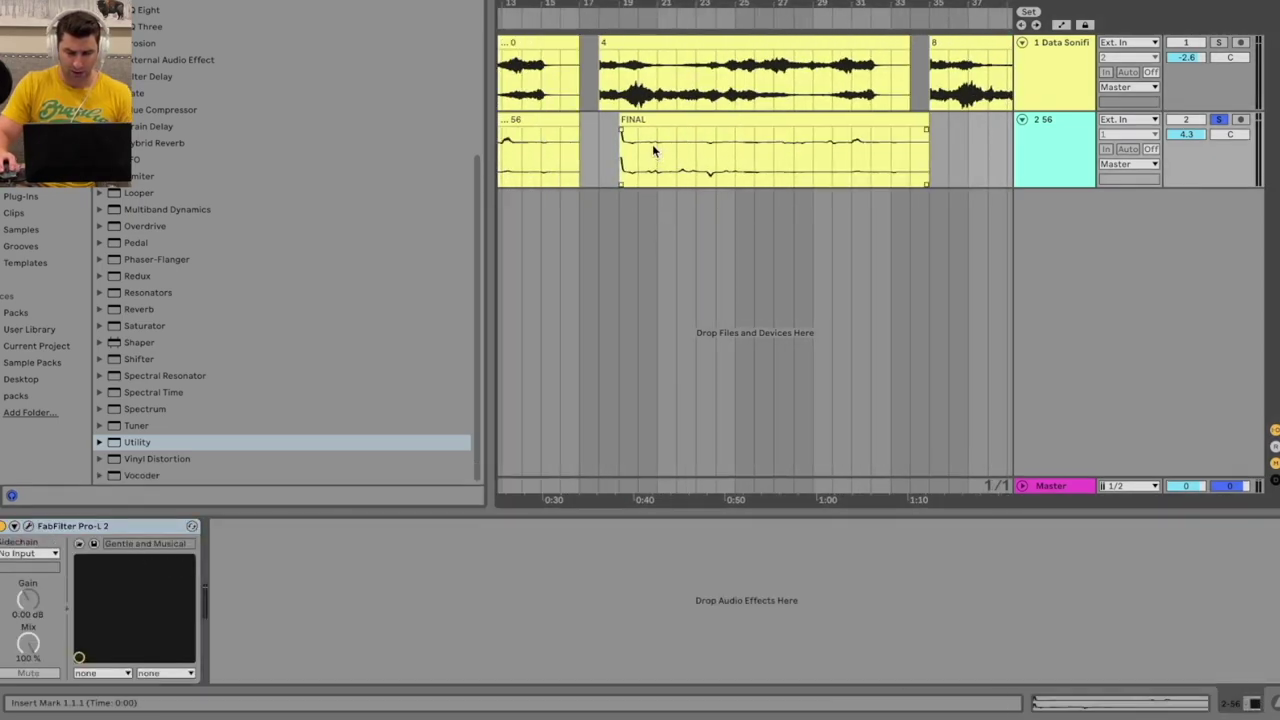
pyautogui.moveTo(776, 8); pyautogui.dragTo(776, 0)
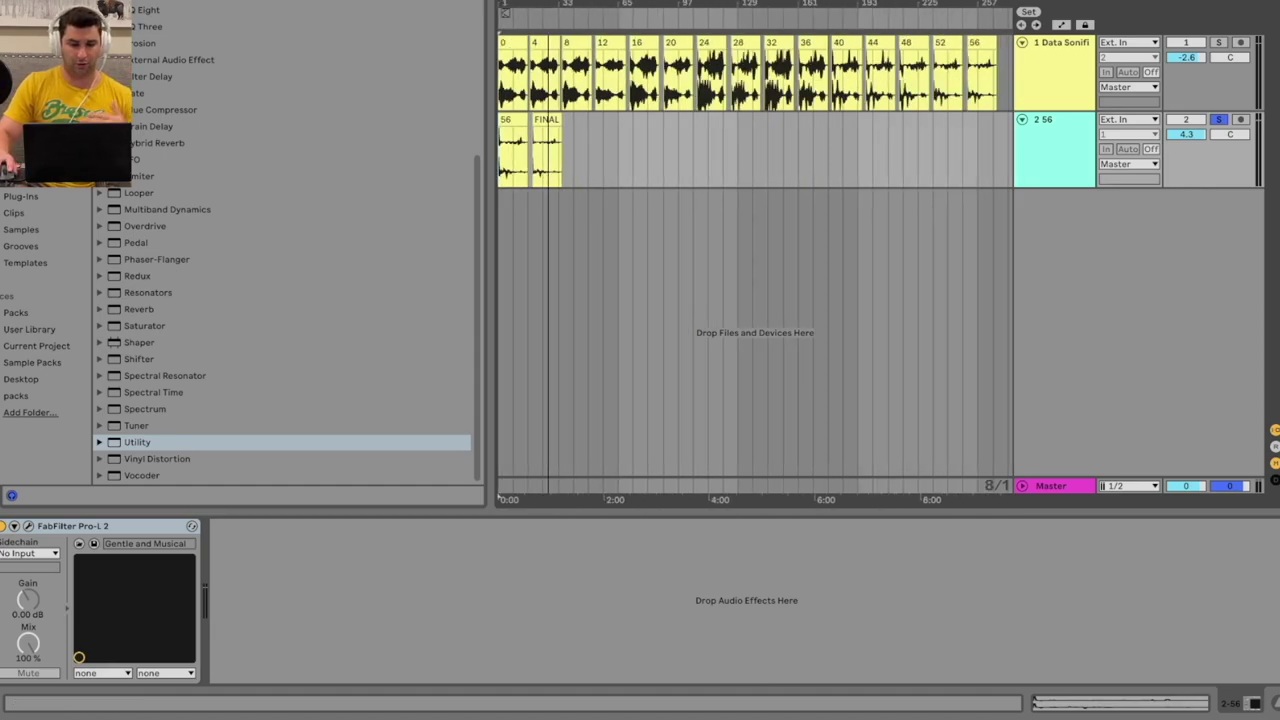
# - Play the FINAL clip and set its warping to Complex Pro mode with an envelope of 8
pyautogui.moveTo(514, 4); pyautogui.dragTo(663, 111)
pyautogui.doubleClick(663, 118)
pyautogui.press('space')
pyautogui.click(177, 557)
pyautogui.click(172, 641)
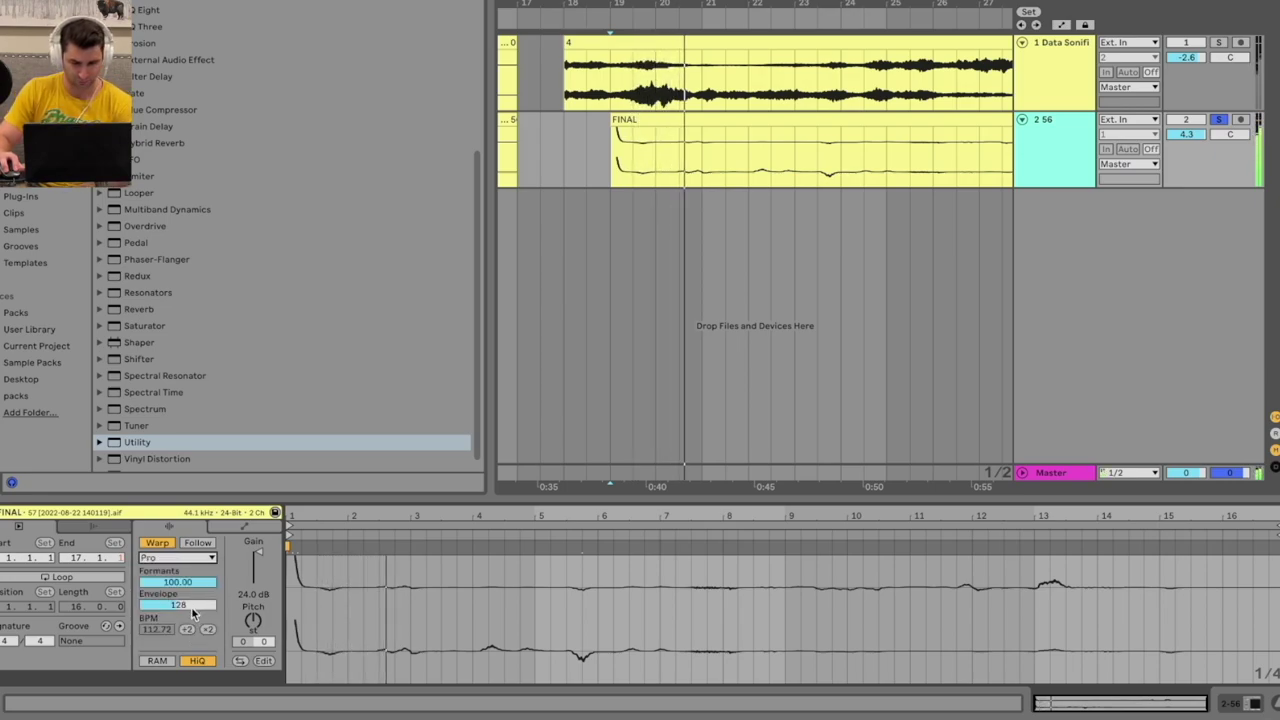
pyautogui.moveTo(191, 606); pyautogui.dragTo(191, 680)
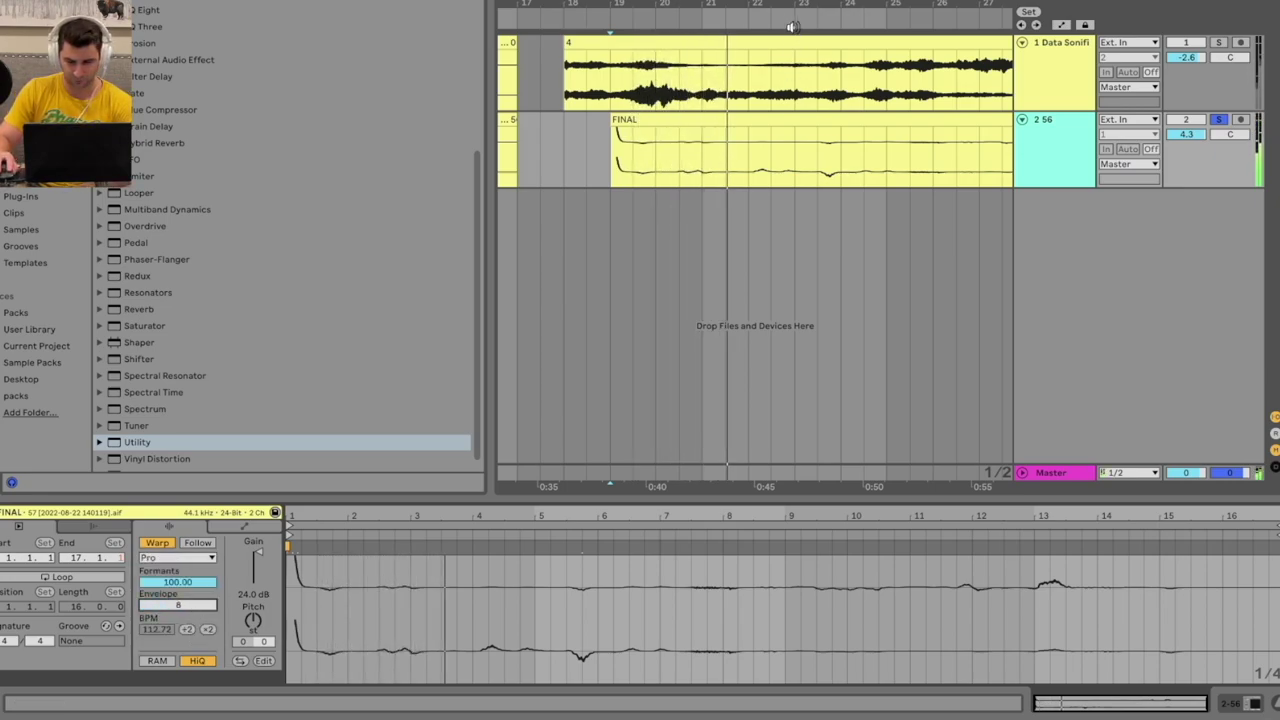
# - Set the volume of the track holding the FINAL clip to 4.8 dB during playback
pyautogui.moveTo(791, 23); pyautogui.dragTo(699, 3)
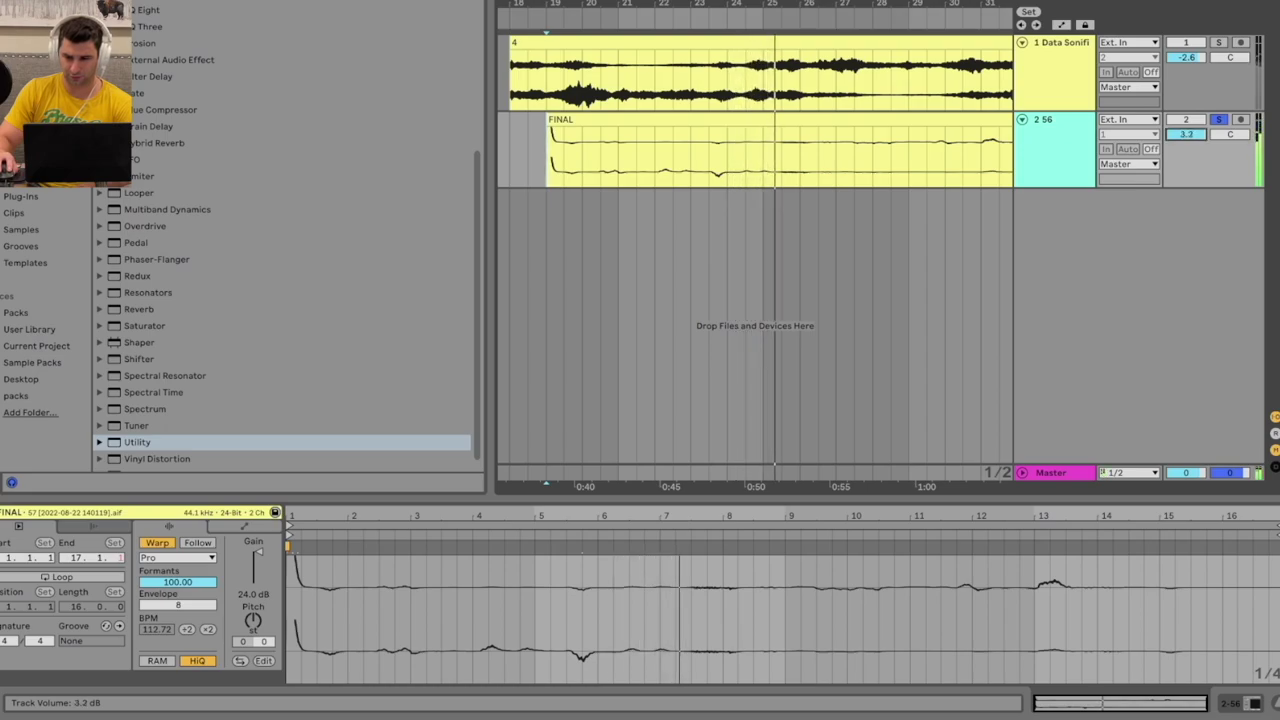
pyautogui.scroll(-3, 1187, 138)
pyautogui.moveTo(1187, 138); pyautogui.dragTo(1187, 128)
pyautogui.scroll(2, 1187, 138)
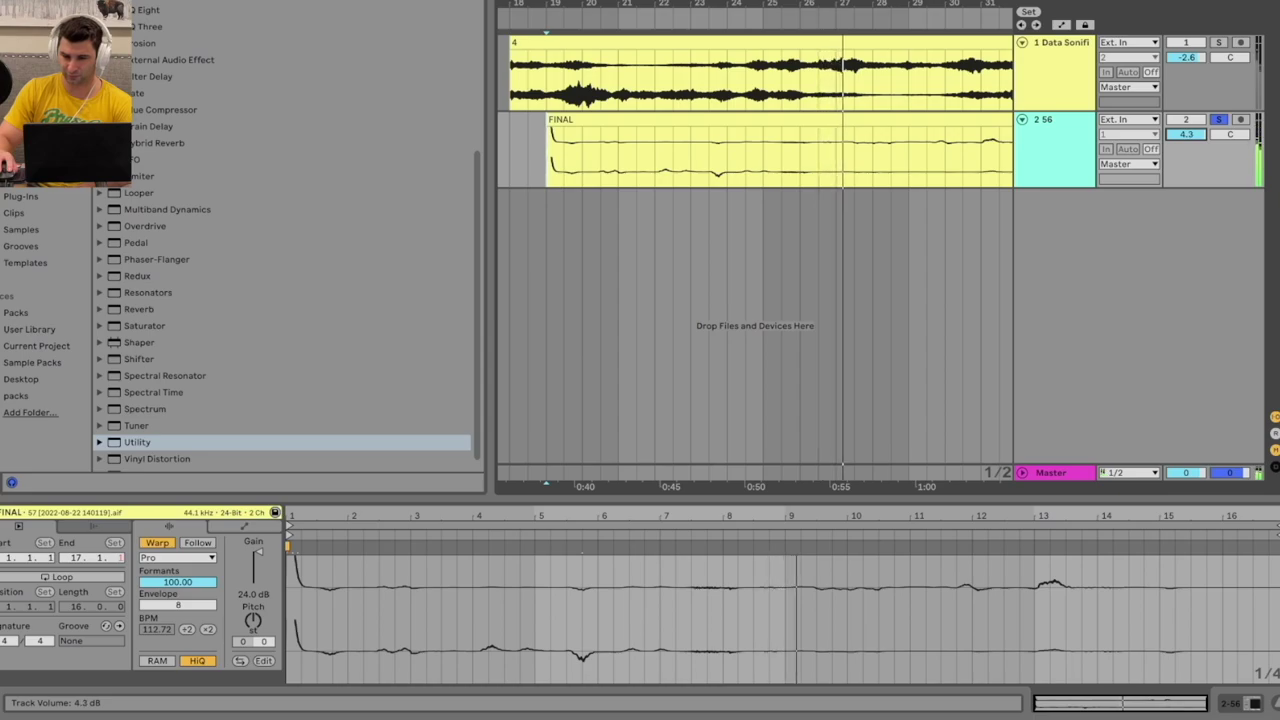
pyautogui.scroll(1, 1187, 134)
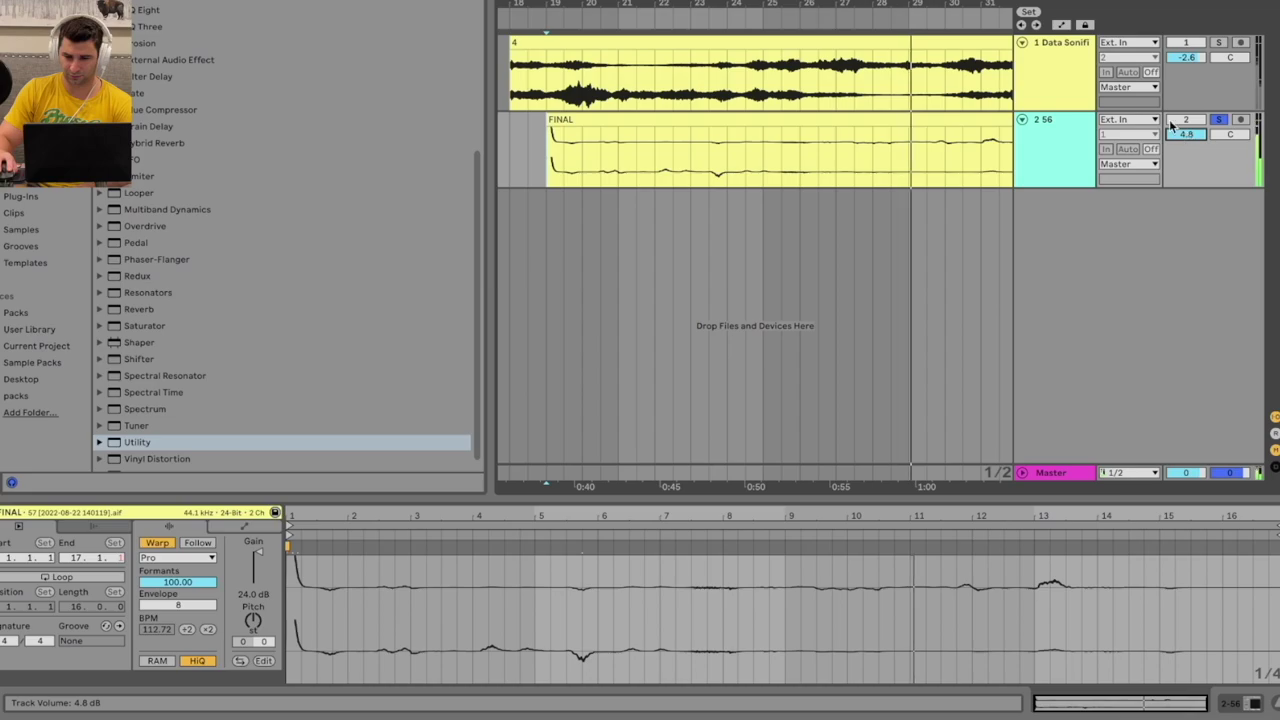
# - Solo the first track instead of the second and play its clip 0 from the start of the arrangement
pyautogui.moveTo(995, 4); pyautogui.dragTo(866, 4)
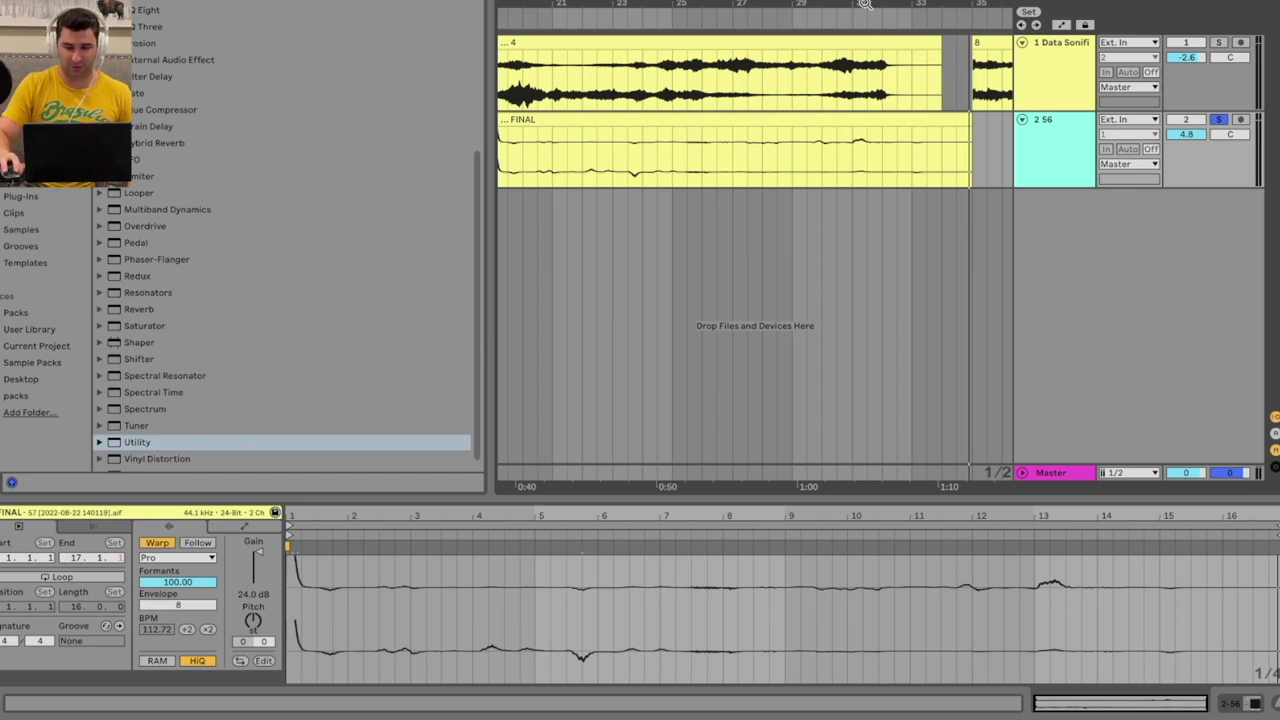
pyautogui.moveTo(865, 3); pyautogui.dragTo(944, 0)
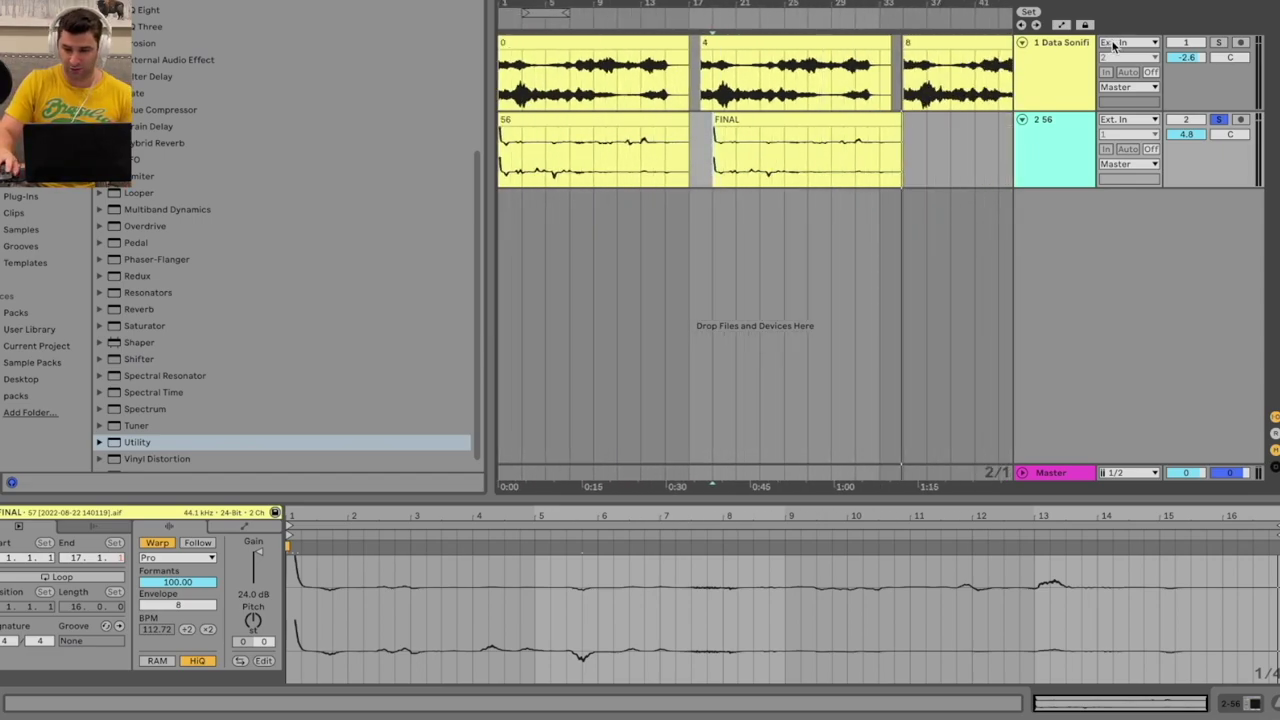
pyautogui.click(1218, 42)
pyautogui.click(519, 5)
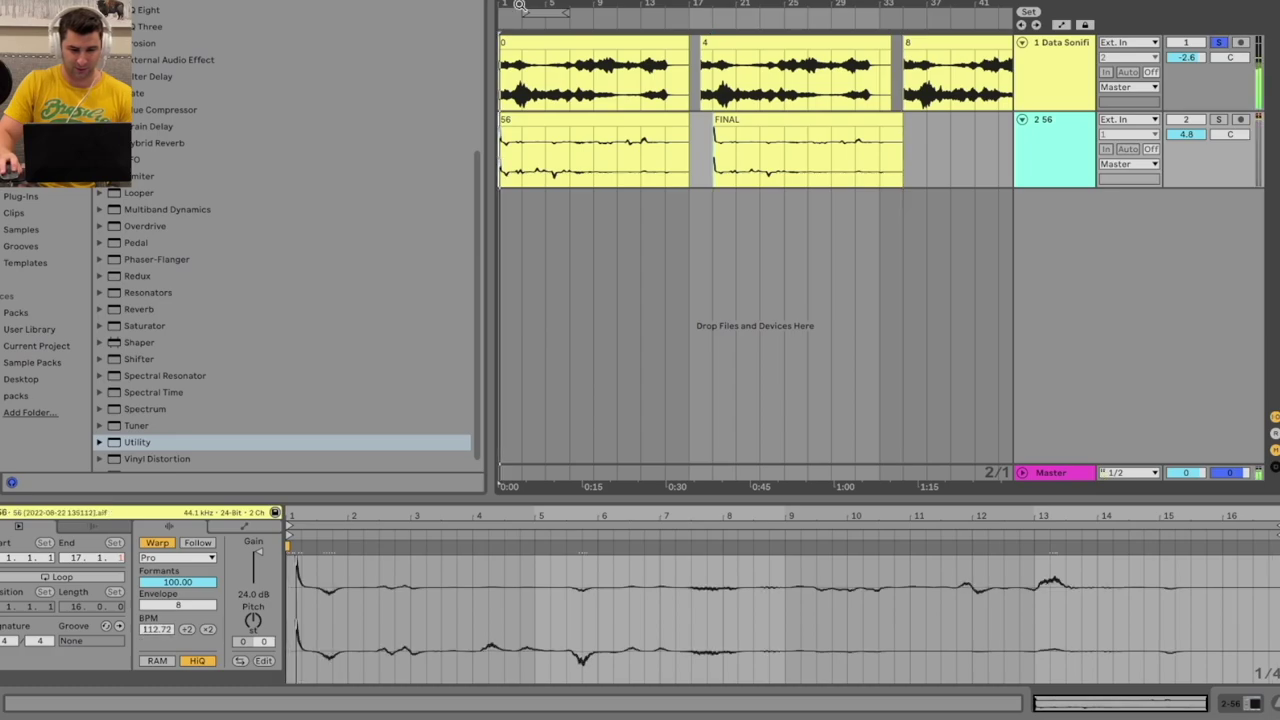
# - Stop playback and place the insert marker at bar 19, at the start of the FINAL clip
pyautogui.moveTo(519, 5); pyautogui.dragTo(548, 2)
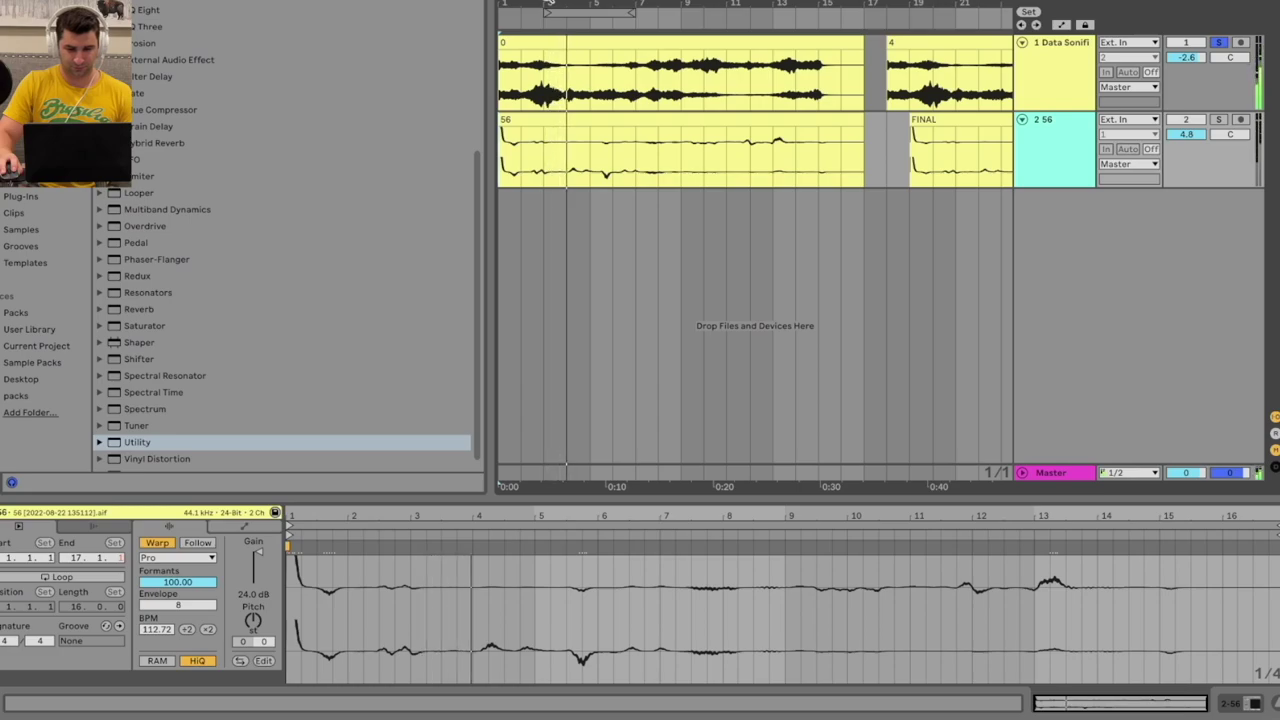
pyautogui.moveTo(548, 3); pyautogui.dragTo(545, 2)
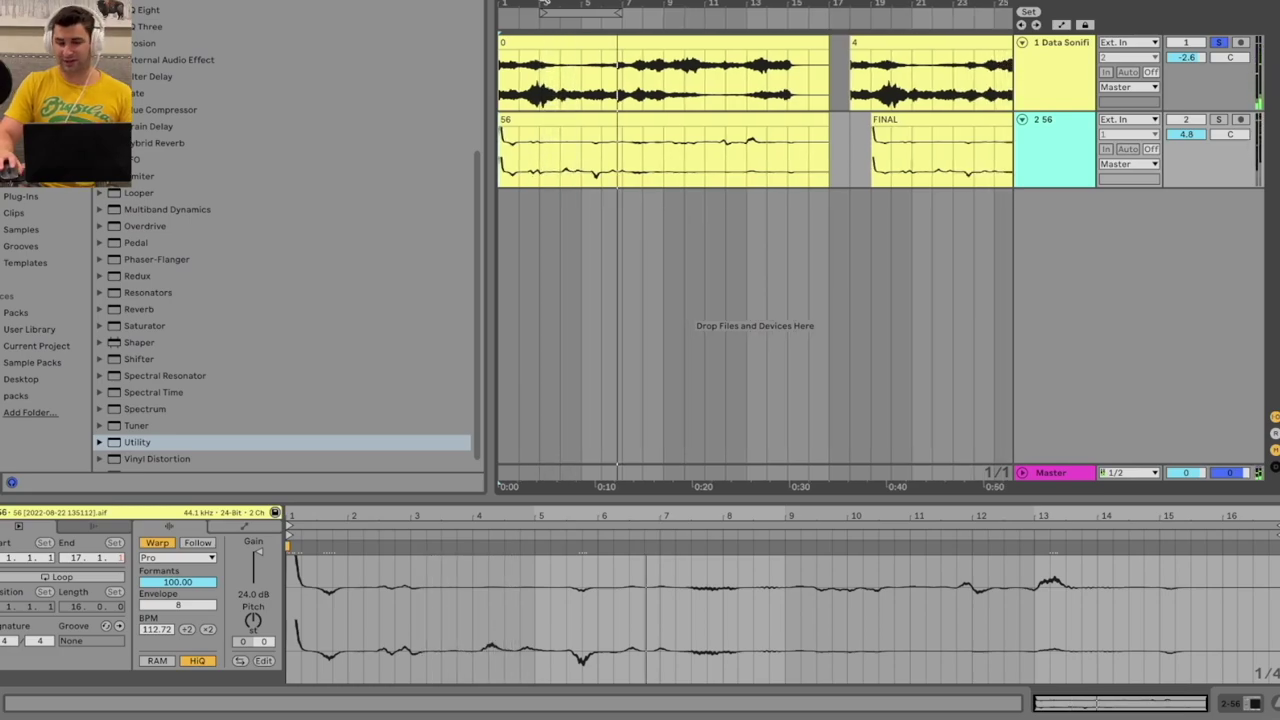
pyautogui.moveTo(848, 5); pyautogui.dragTo(669, 5)
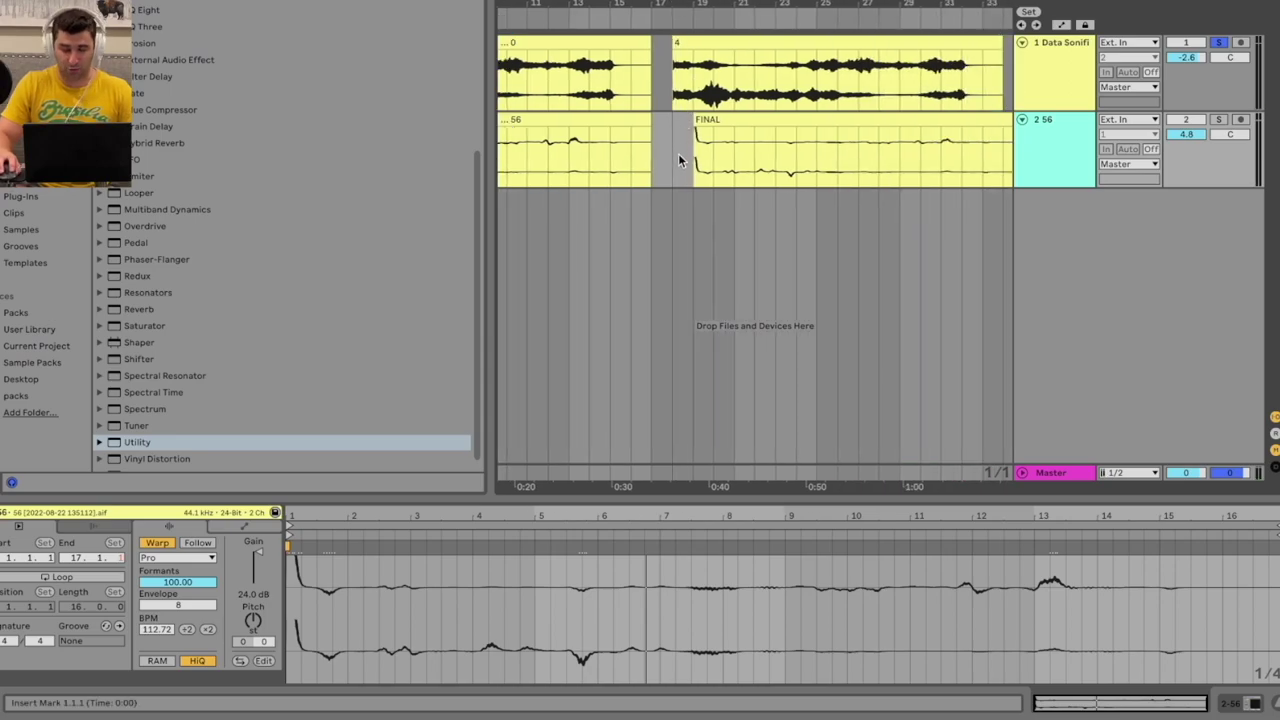
pyautogui.click(685, 153)
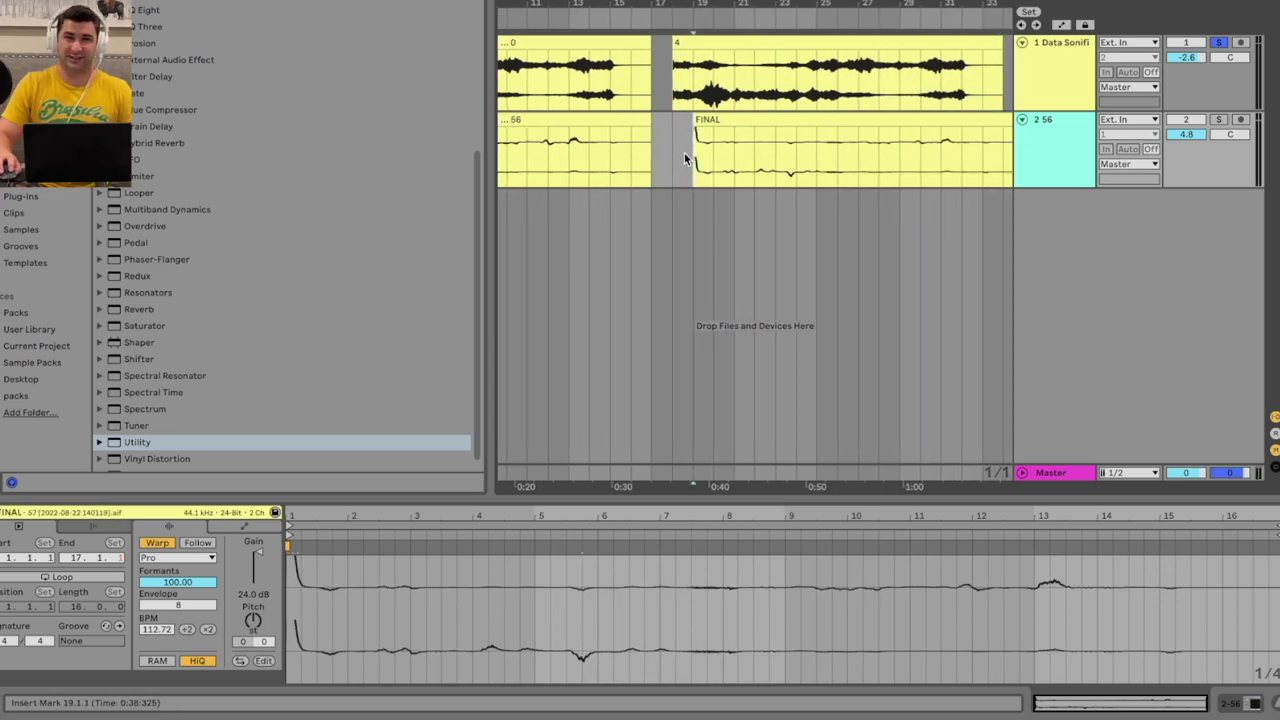